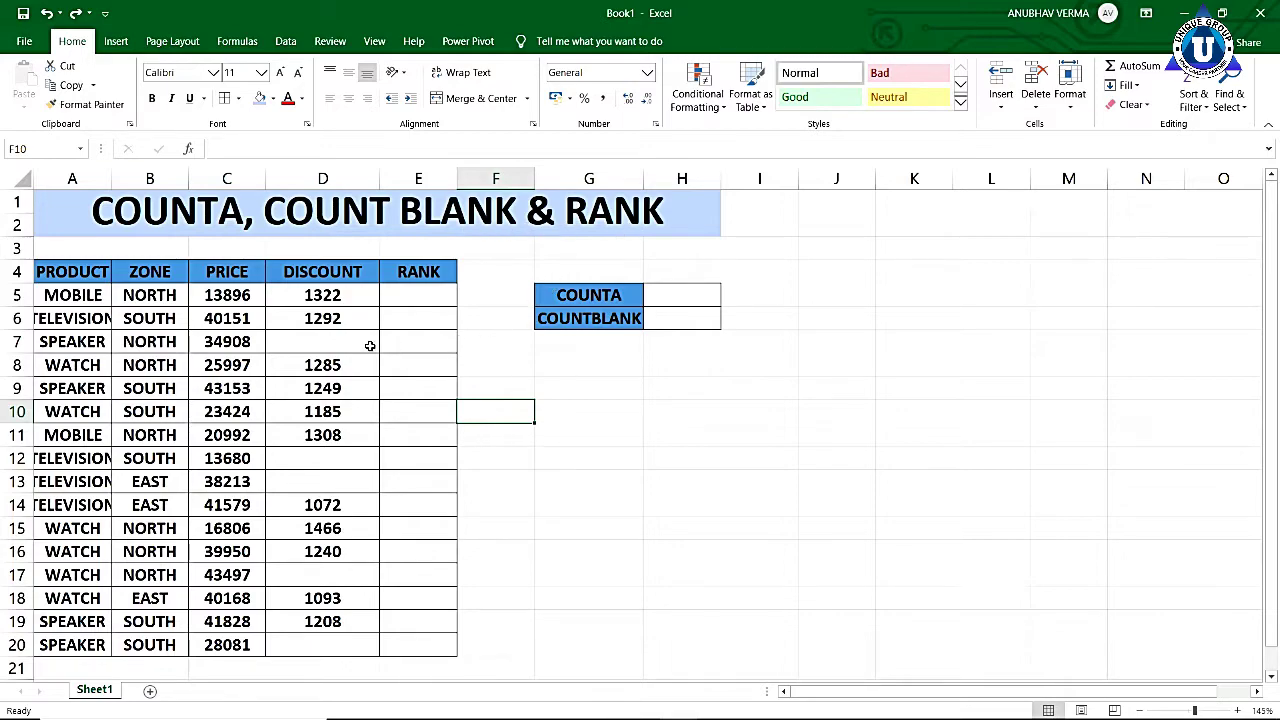
Step: Review the sales table and empty RANK column, then select the COUNTA result cell H5
{"action": "mouse_move", "coordinate": [108, 271]}
{"action": "left_mouse_down"}
{"action": "mouse_move", "coordinate": [483, 637]}
{"action": "mouse_move", "coordinate": [423, 634]}
{"action": "left_mouse_up"}
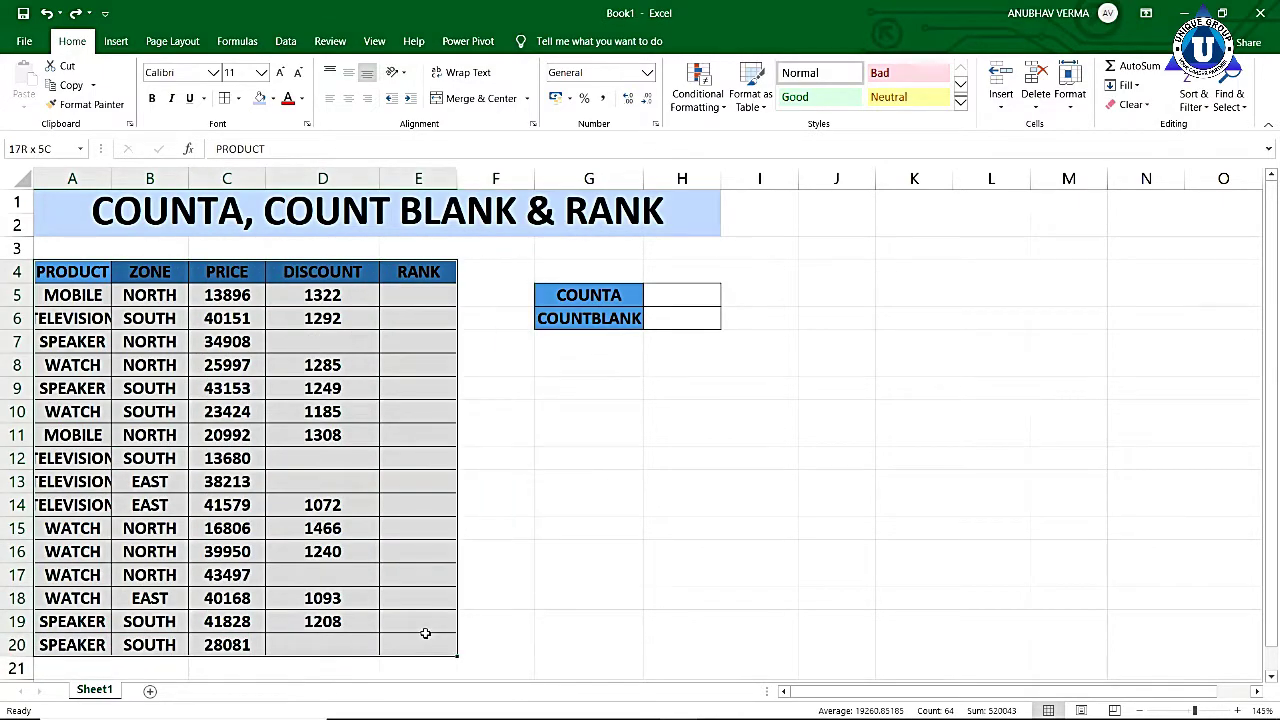
{"action": "left_click", "coordinate": [551, 452]}
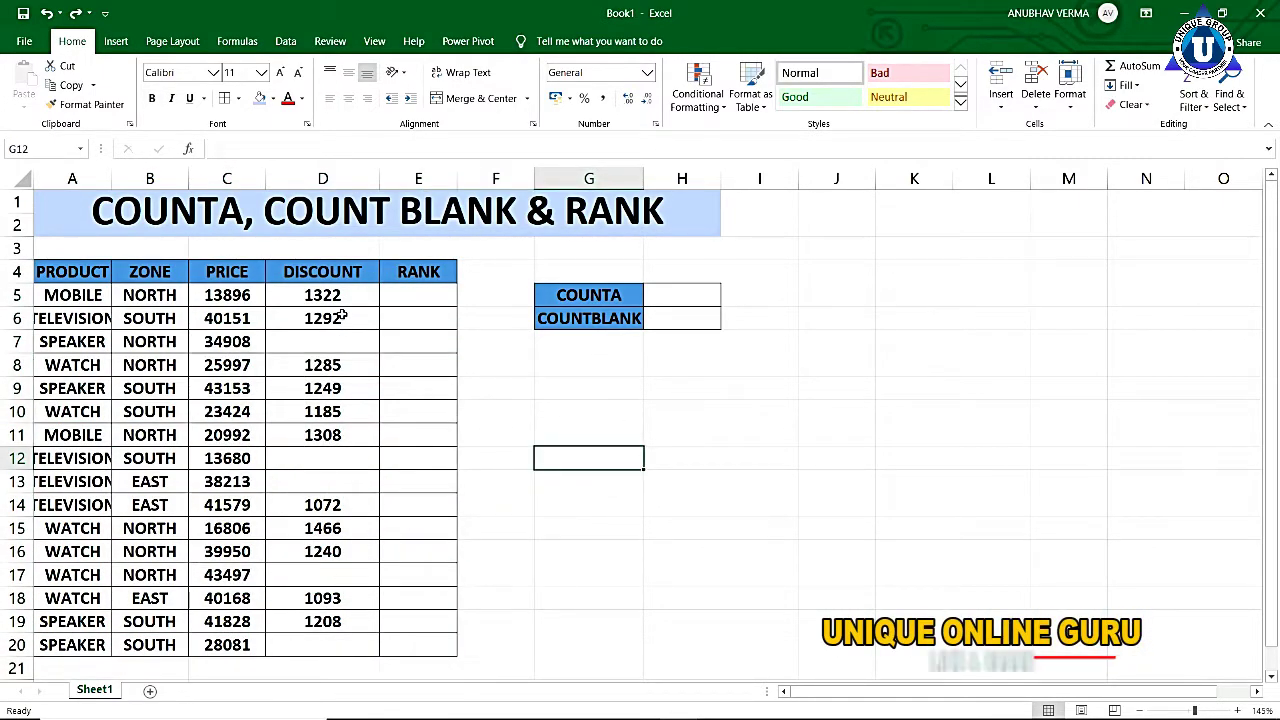
{"action": "left_click_drag", "start_coordinate": [422, 293], "coordinate": [420, 640]}
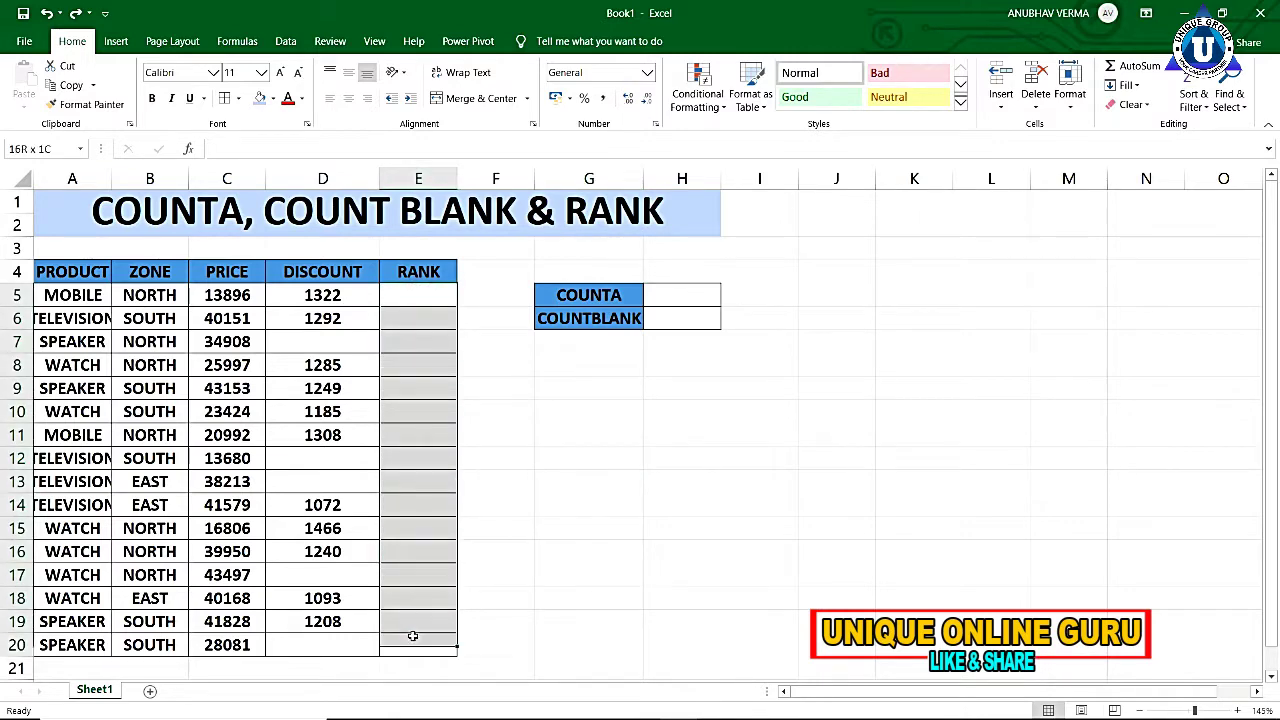
{"action": "left_click", "coordinate": [677, 294]}
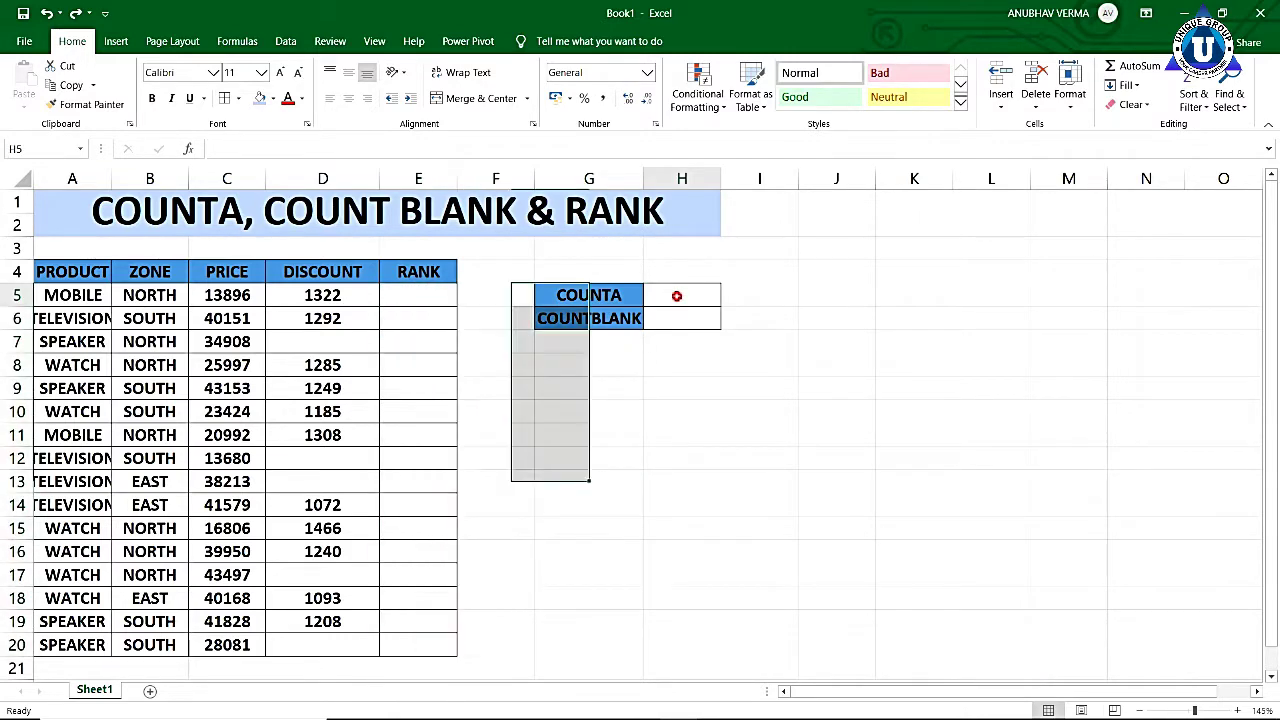
{"action": "left_click", "coordinate": [673, 330]}
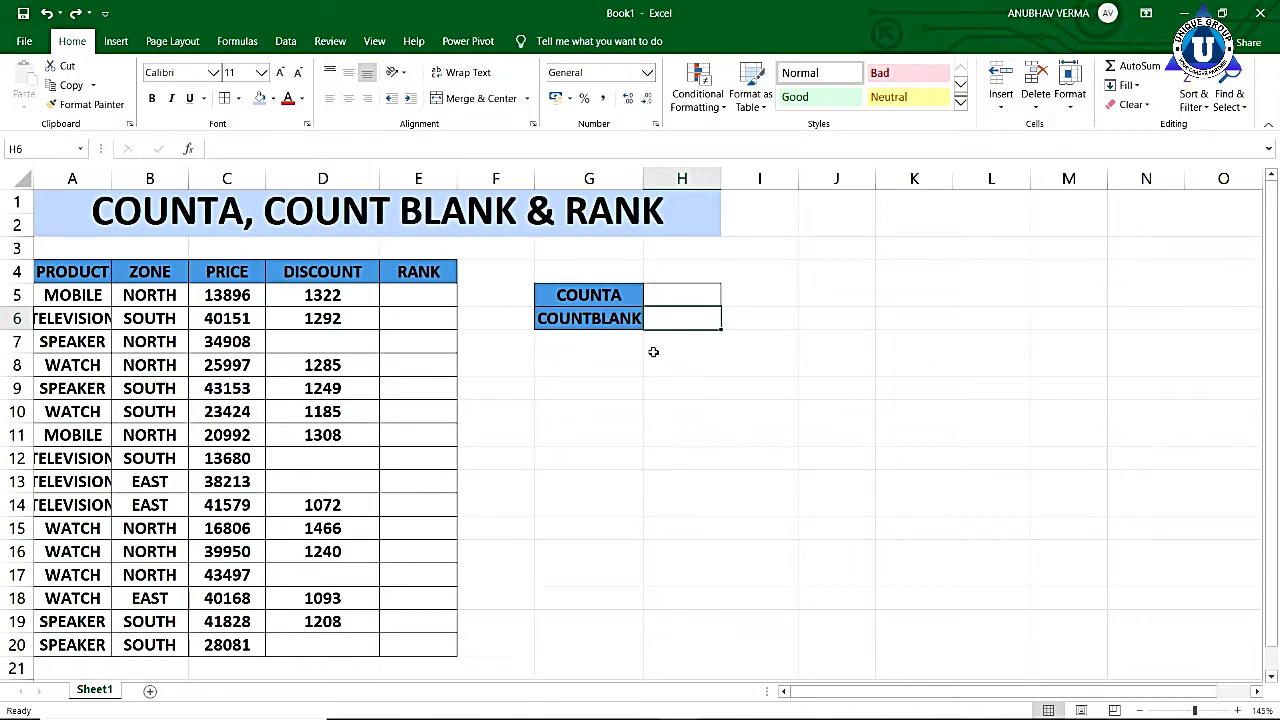
{"action": "left_click", "coordinate": [678, 296]}
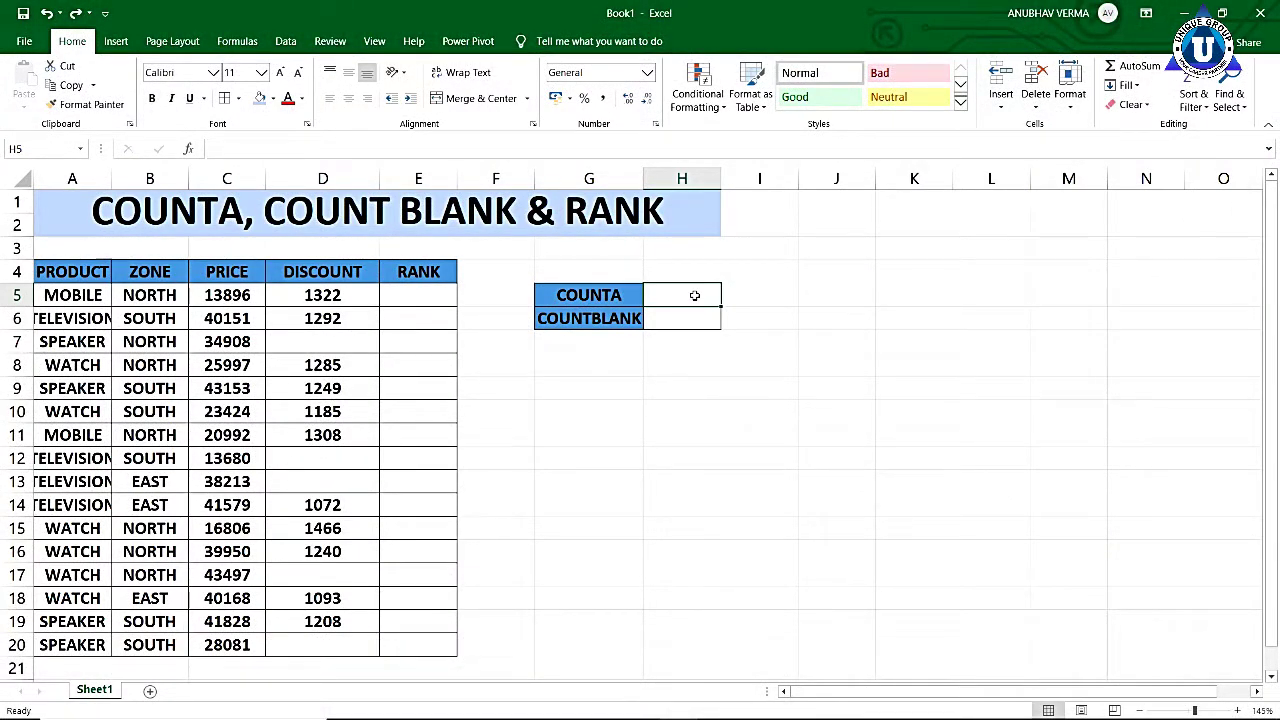
Step: Enter =COUNTA(A4:E20) in H5, returning 64 non-empty cells
{"action": "type", "text": "="}
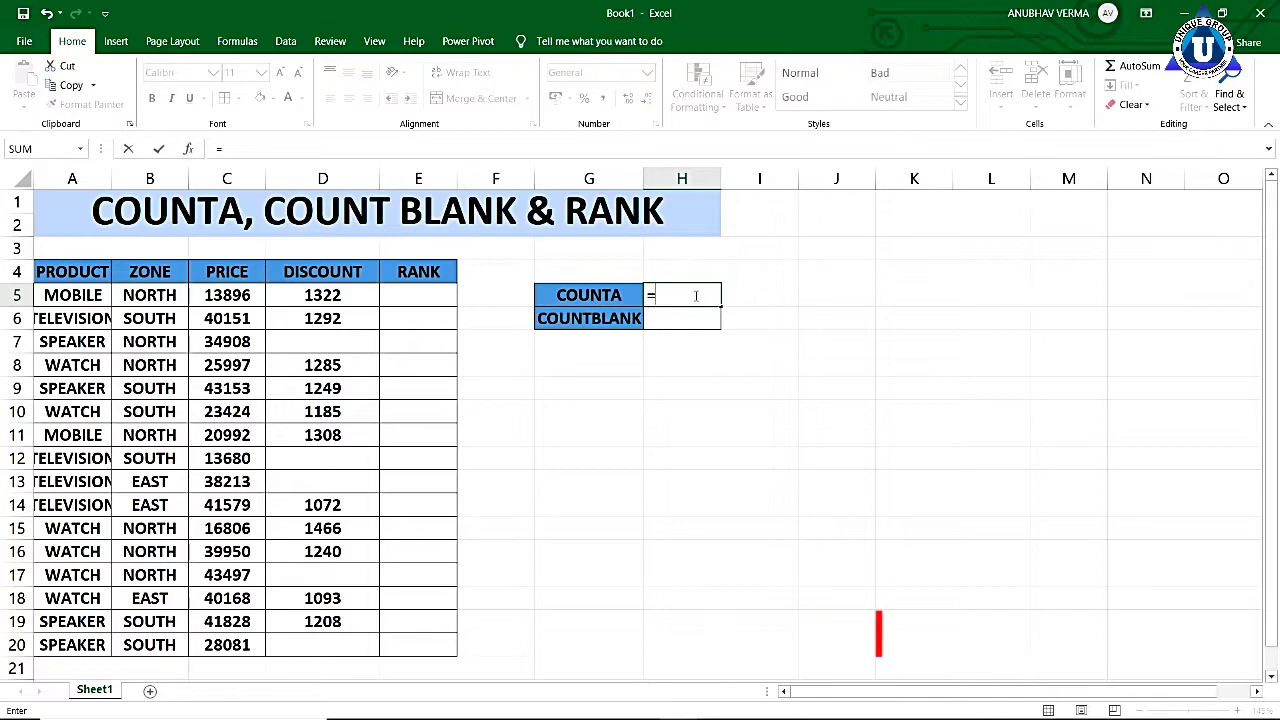
{"action": "type", "text": "C"}
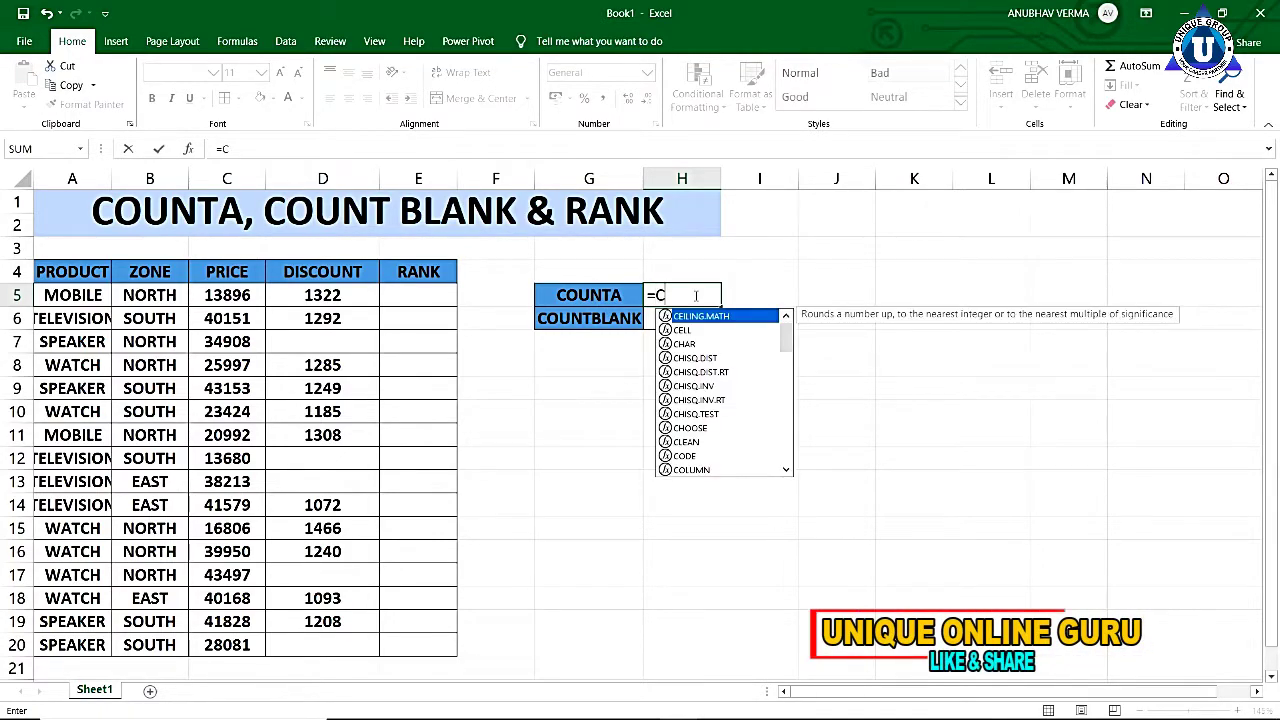
{"action": "type", "text": "OUNT"}
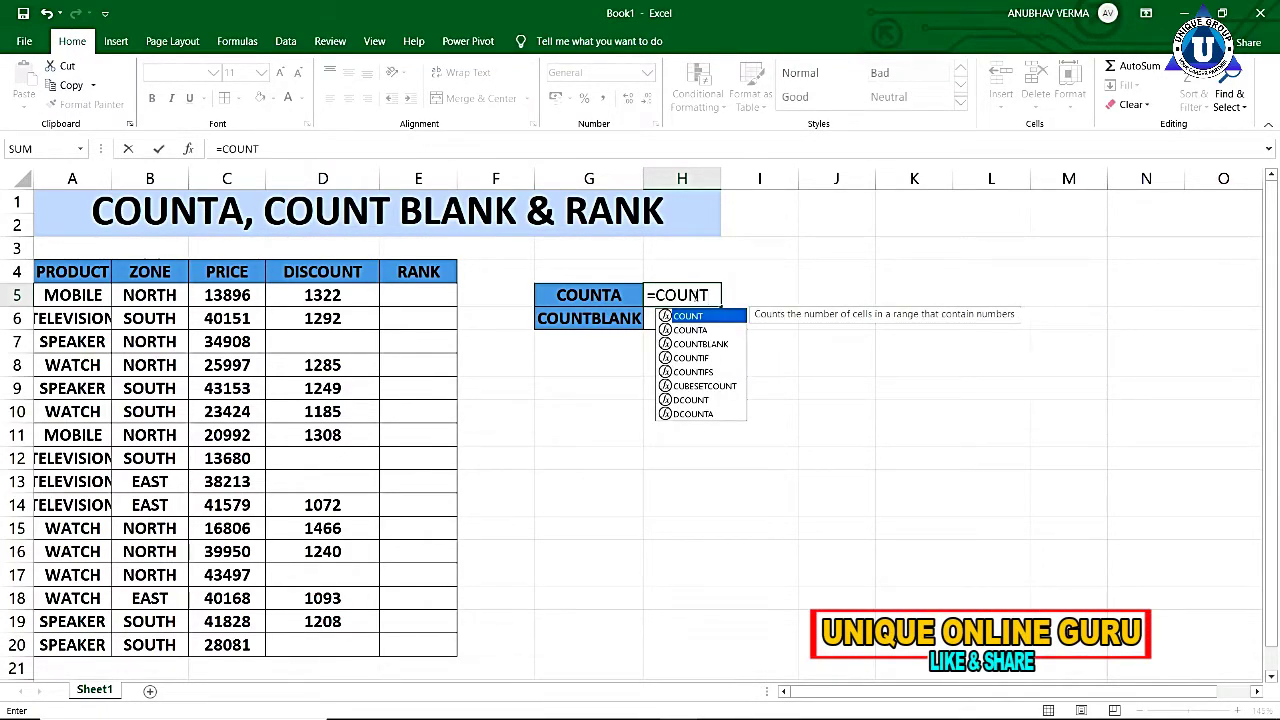
{"action": "type", "text": "A"}
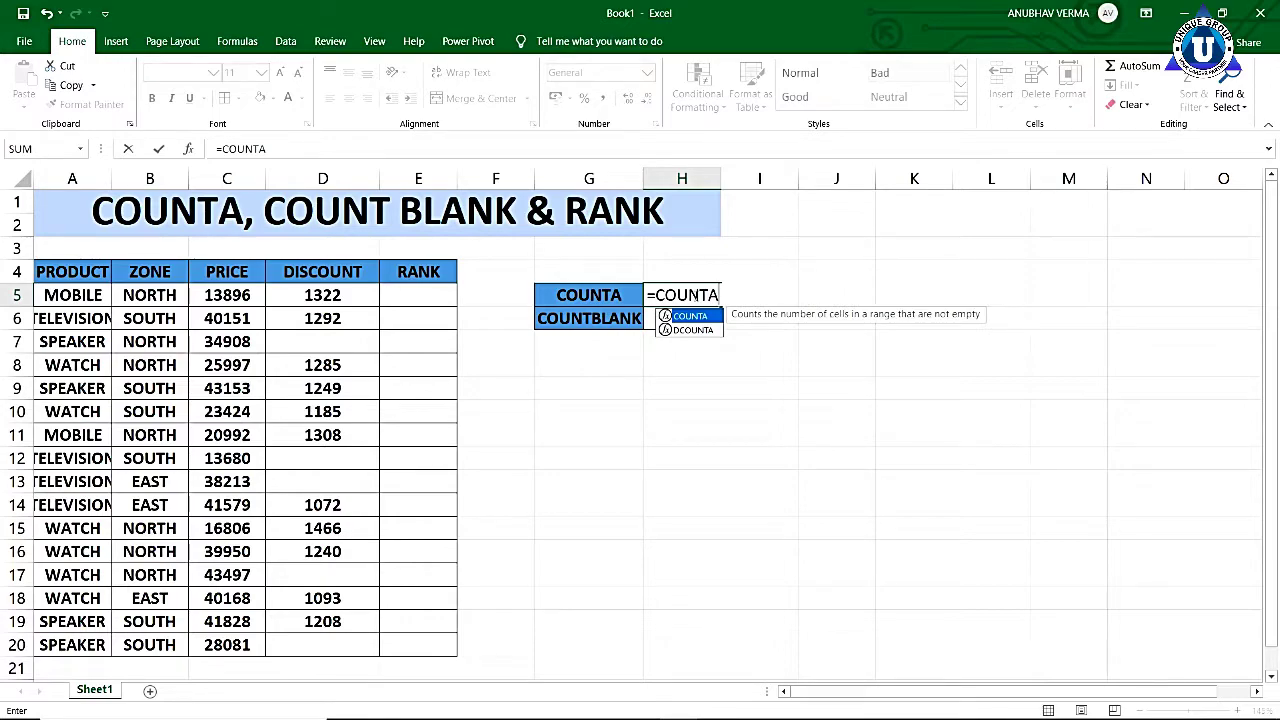
{"action": "type", "text": "("}
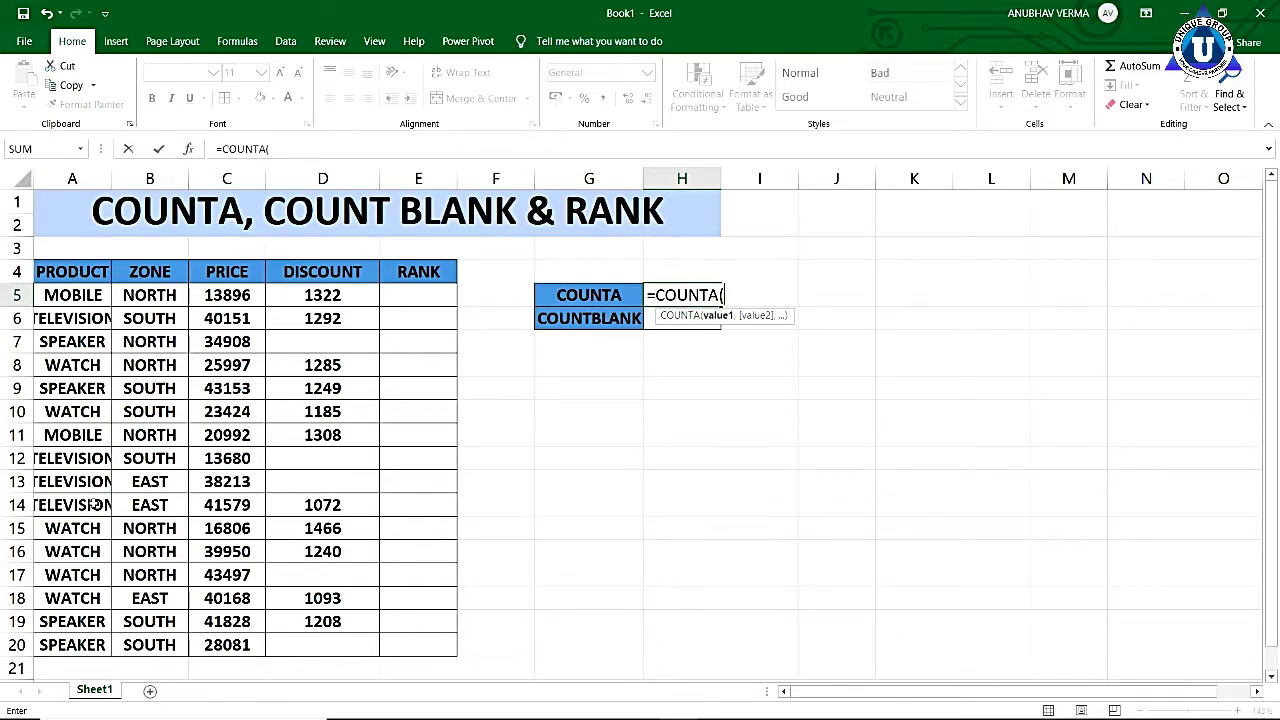
{"action": "key", "text": "BackSpace"}
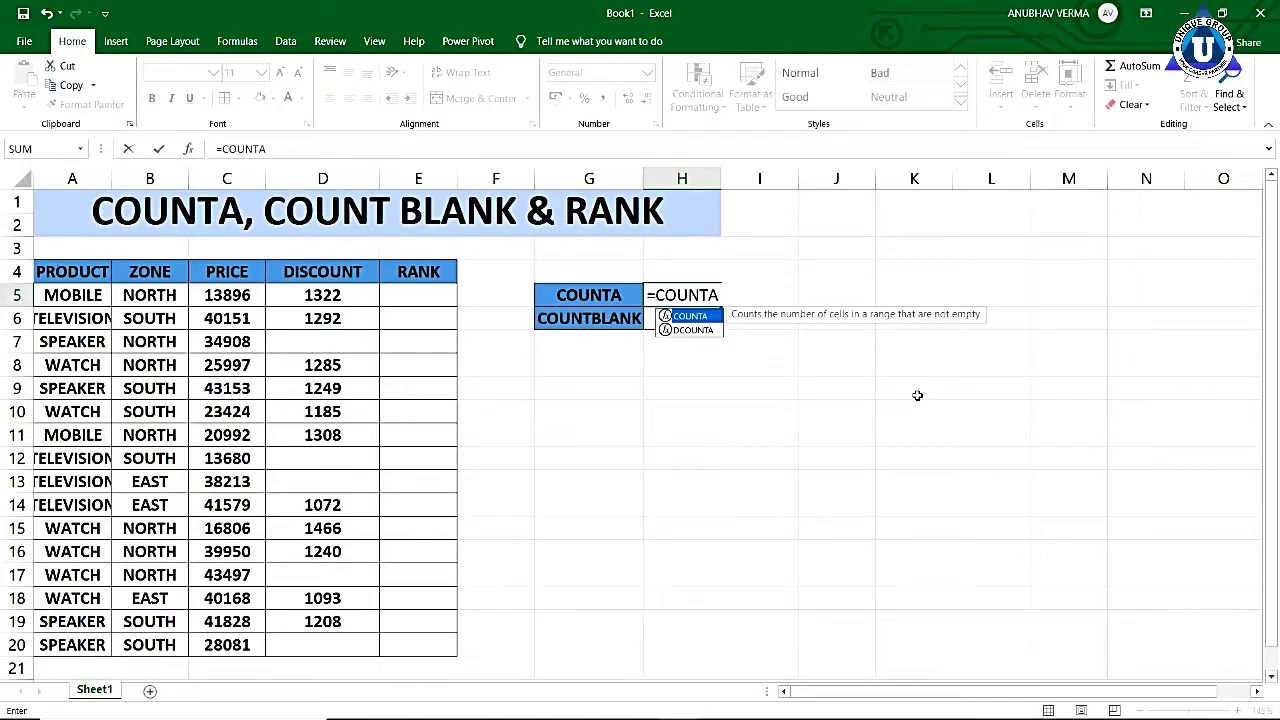
{"action": "type", "text": "("}
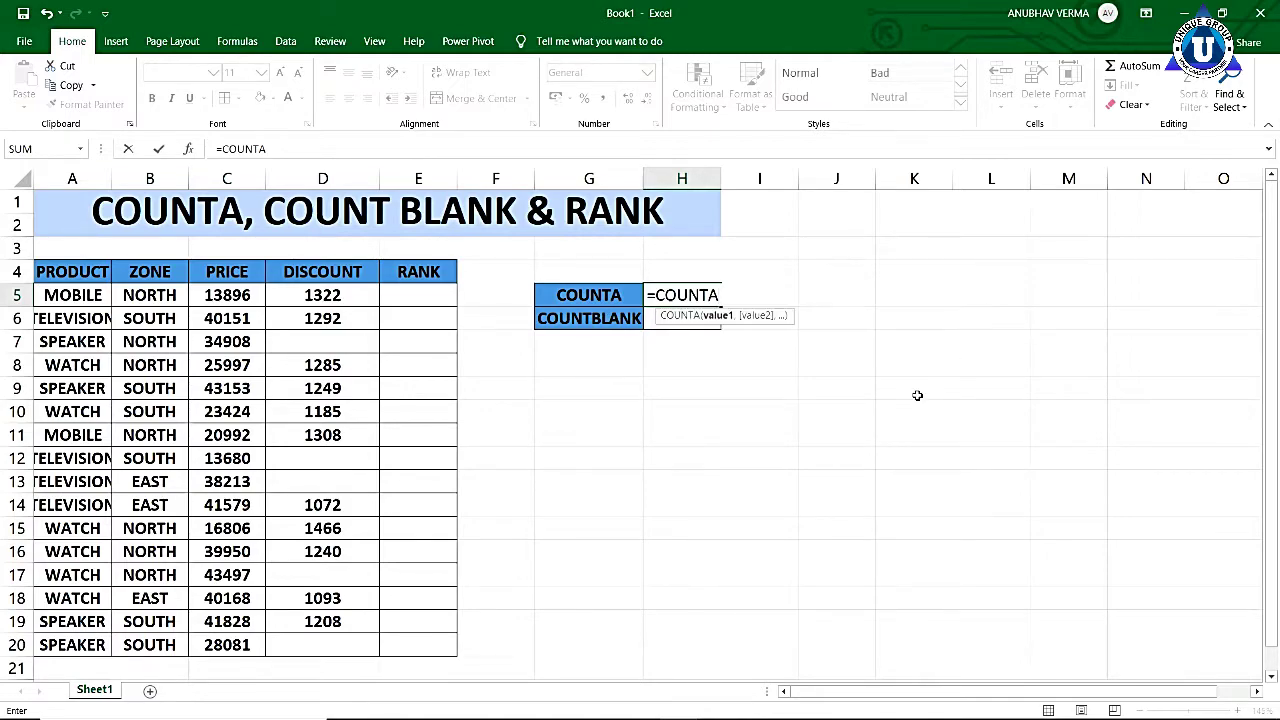
{"action": "left_click", "coordinate": [104, 272]}
{"action": "mouse_move", "coordinate": [100, 338]}
{"action": "left_mouse_down"}
{"action": "mouse_move", "coordinate": [355, 646]}
{"action": "mouse_move", "coordinate": [414, 646]}
{"action": "left_mouse_up"}
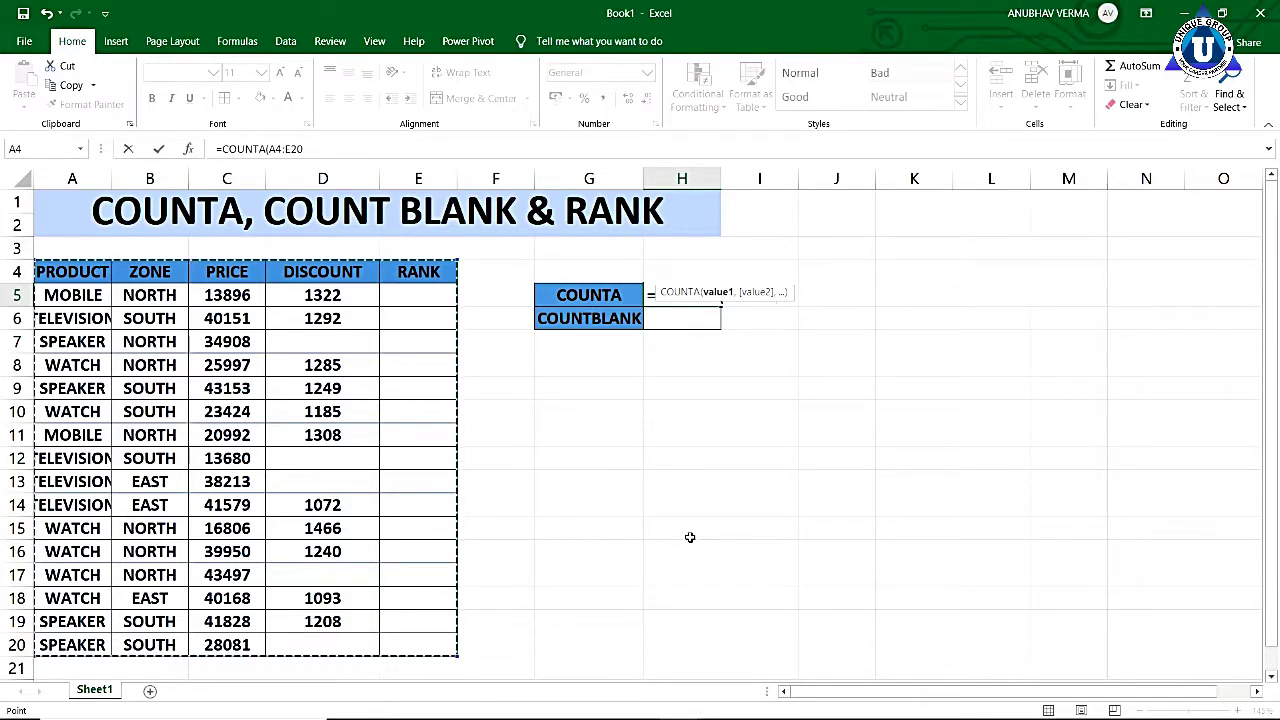
{"action": "type", "text": ")"}
{"action": "key", "text": "Return"}
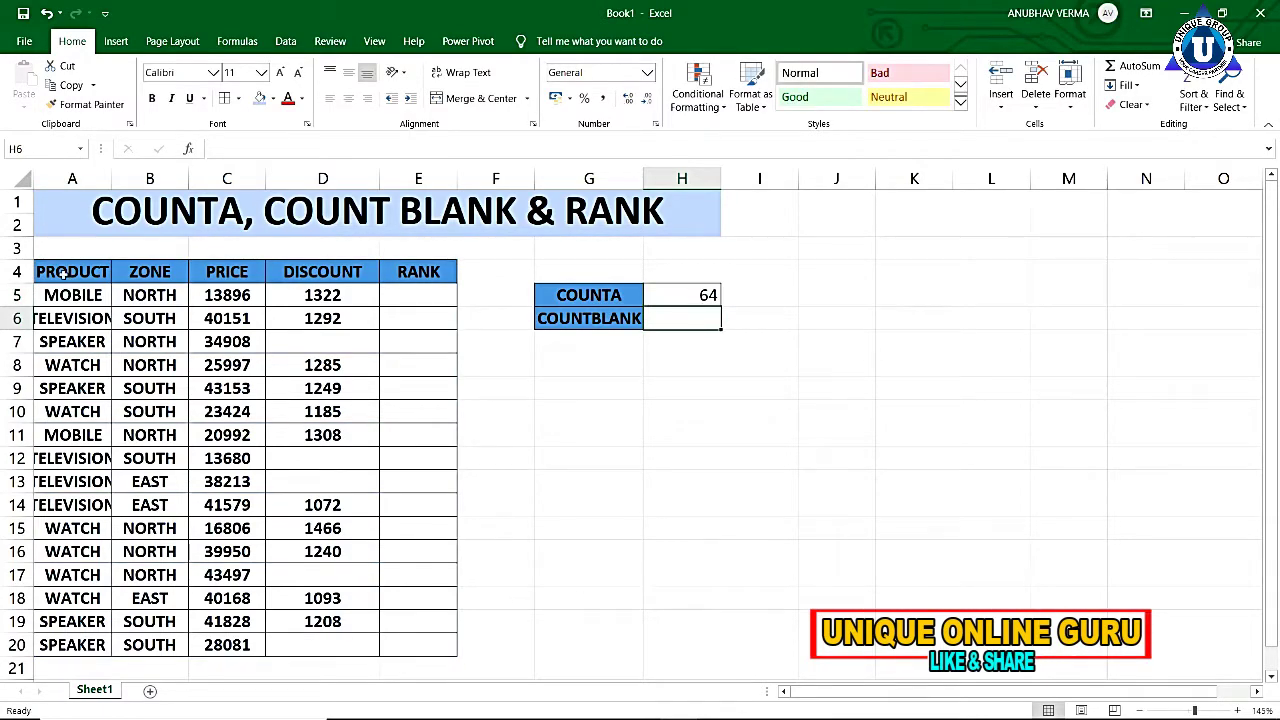
{"action": "mouse_move", "coordinate": [62, 272]}
{"action": "left_mouse_down"}
{"action": "mouse_move", "coordinate": [107, 683]}
{"action": "mouse_move", "coordinate": [396, 545]}
{"action": "left_mouse_up"}
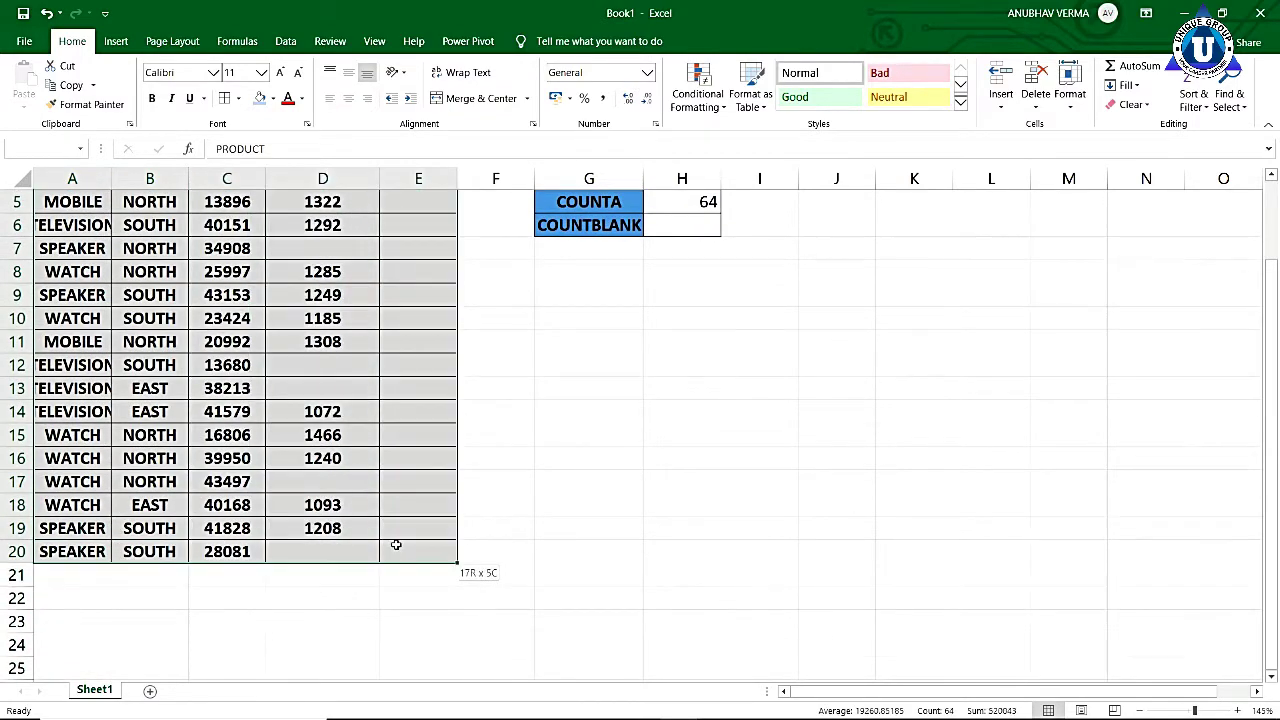
{"action": "scroll", "coordinate": [396, 545], "scroll_direction": "up", "scroll_amount": 2}
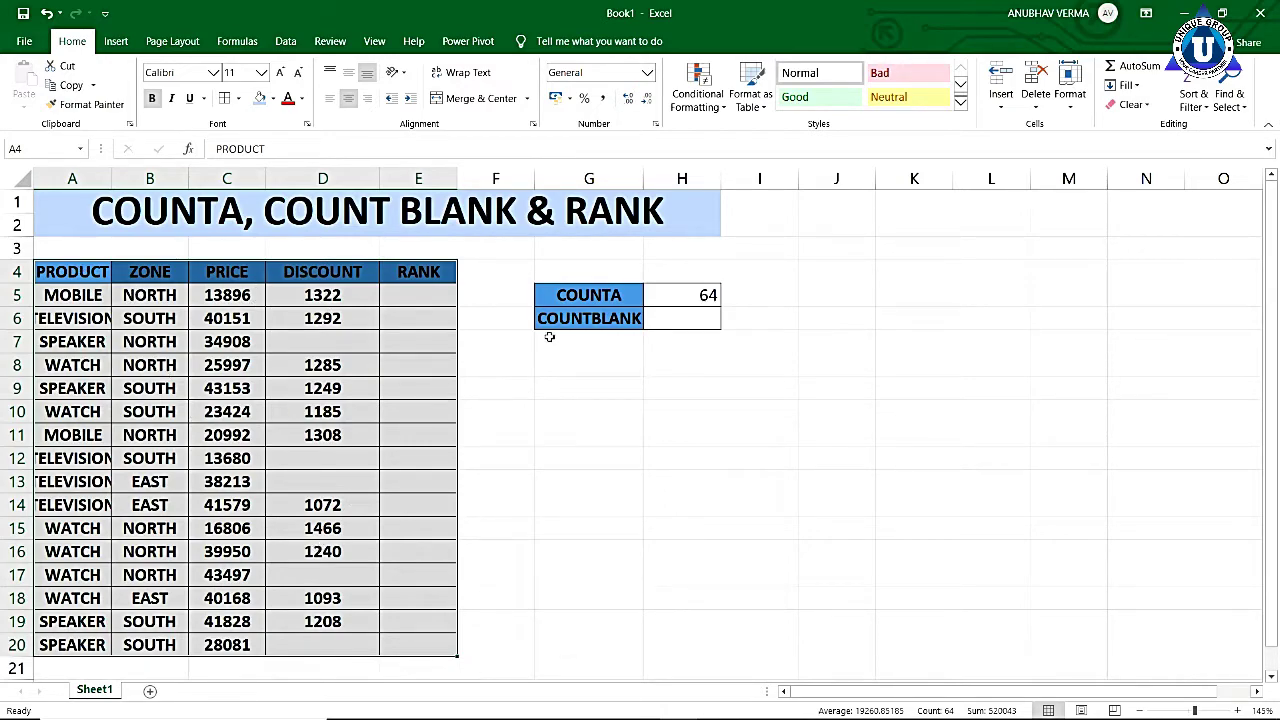
{"action": "left_click", "coordinate": [673, 323]}
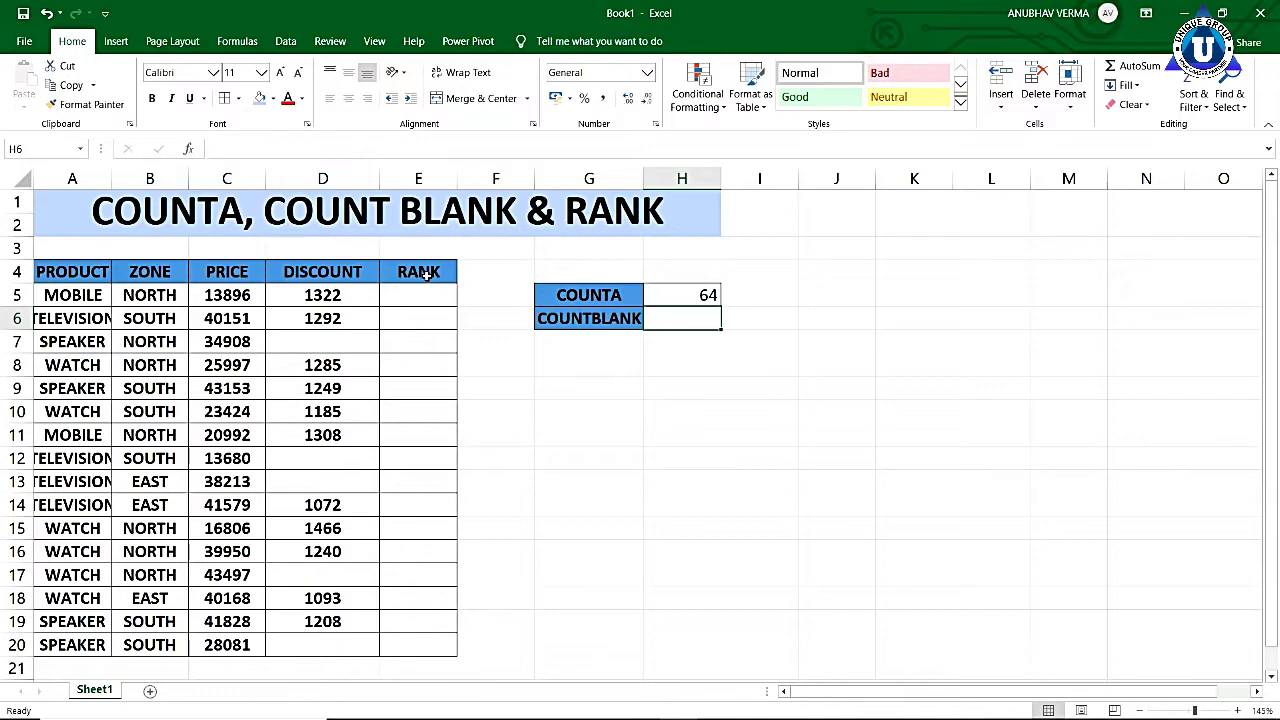
Step: Enter =COUNTBLANK(A4:E20) in H6 using the COUNTBLANK suggestion, returning 21 empty cells
{"action": "type", "text": "="}
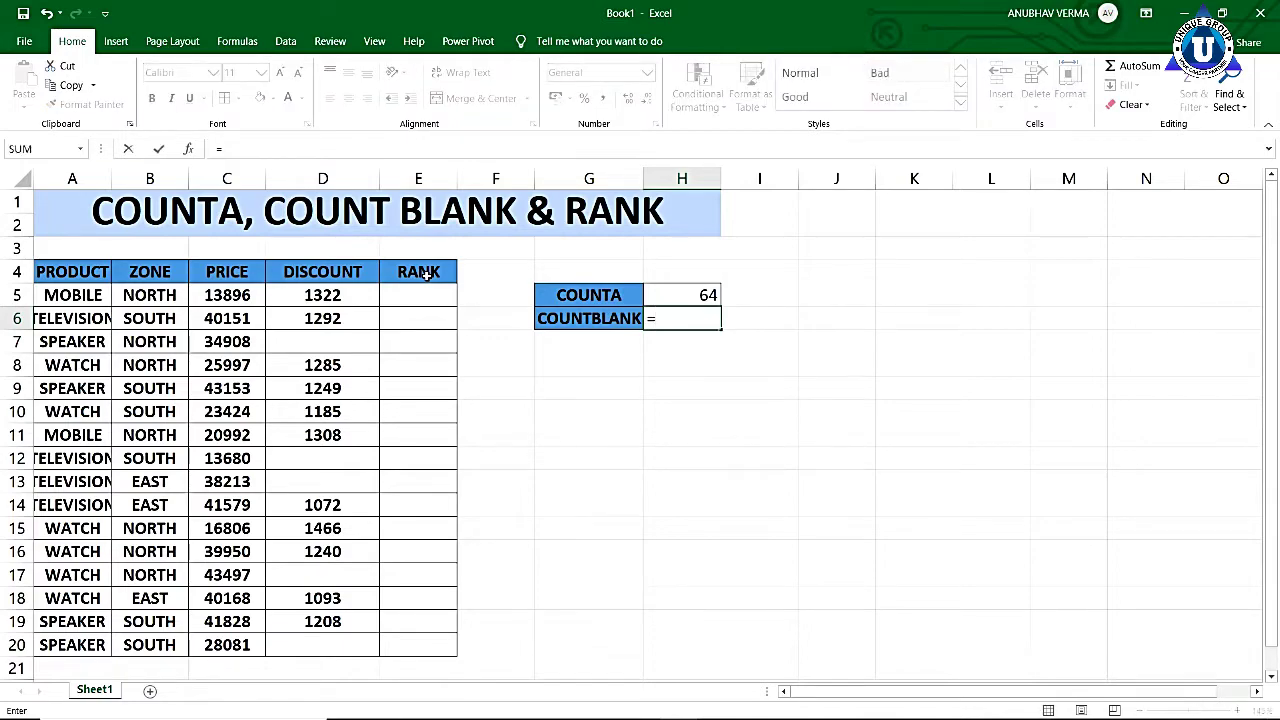
{"action": "type", "text": "COUNT"}
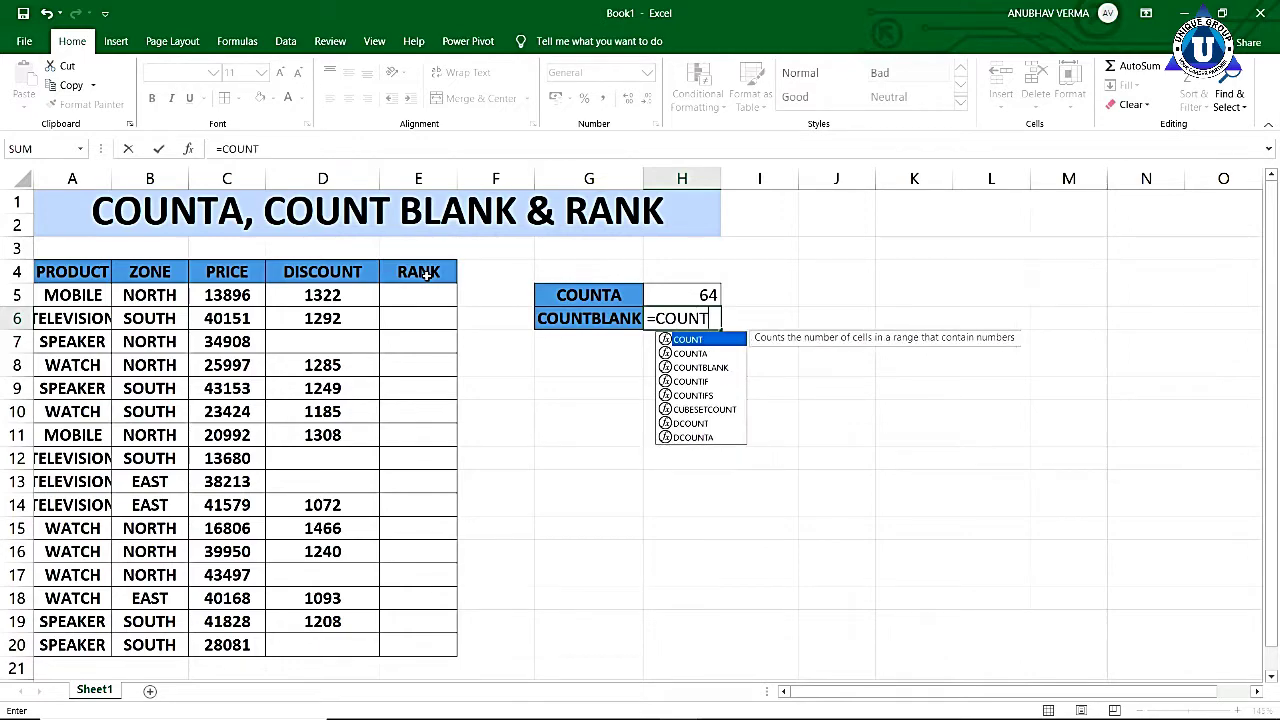
{"action": "type", "text": "BL"}
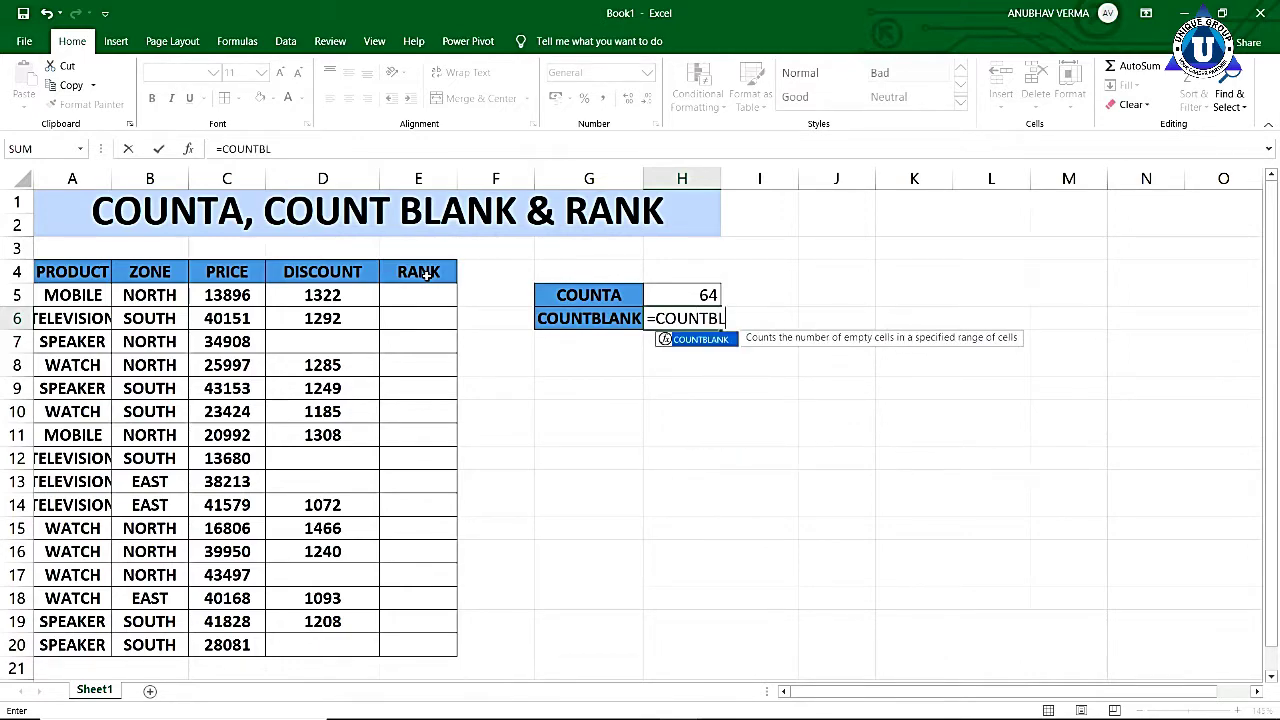
{"action": "key", "text": "Tab"}
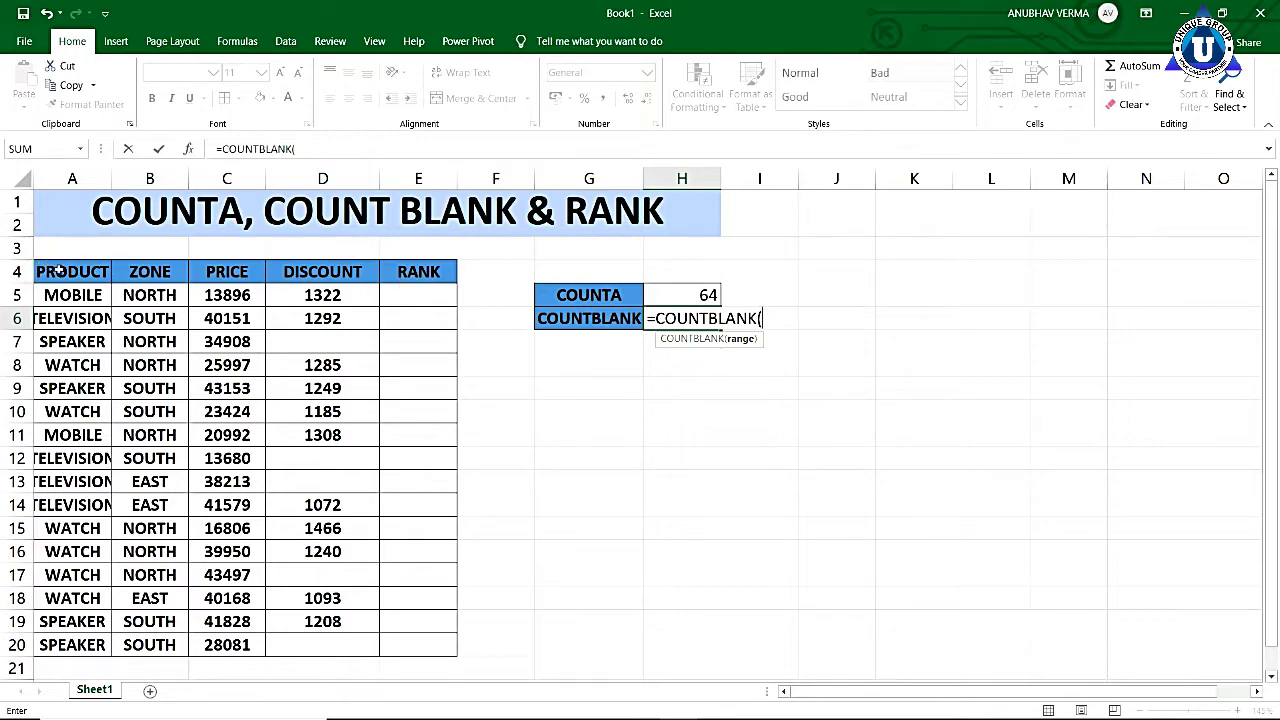
{"action": "mouse_move", "coordinate": [50, 272]}
{"action": "left_mouse_down"}
{"action": "mouse_move", "coordinate": [65, 535]}
{"action": "mouse_move", "coordinate": [388, 647]}
{"action": "left_mouse_up"}
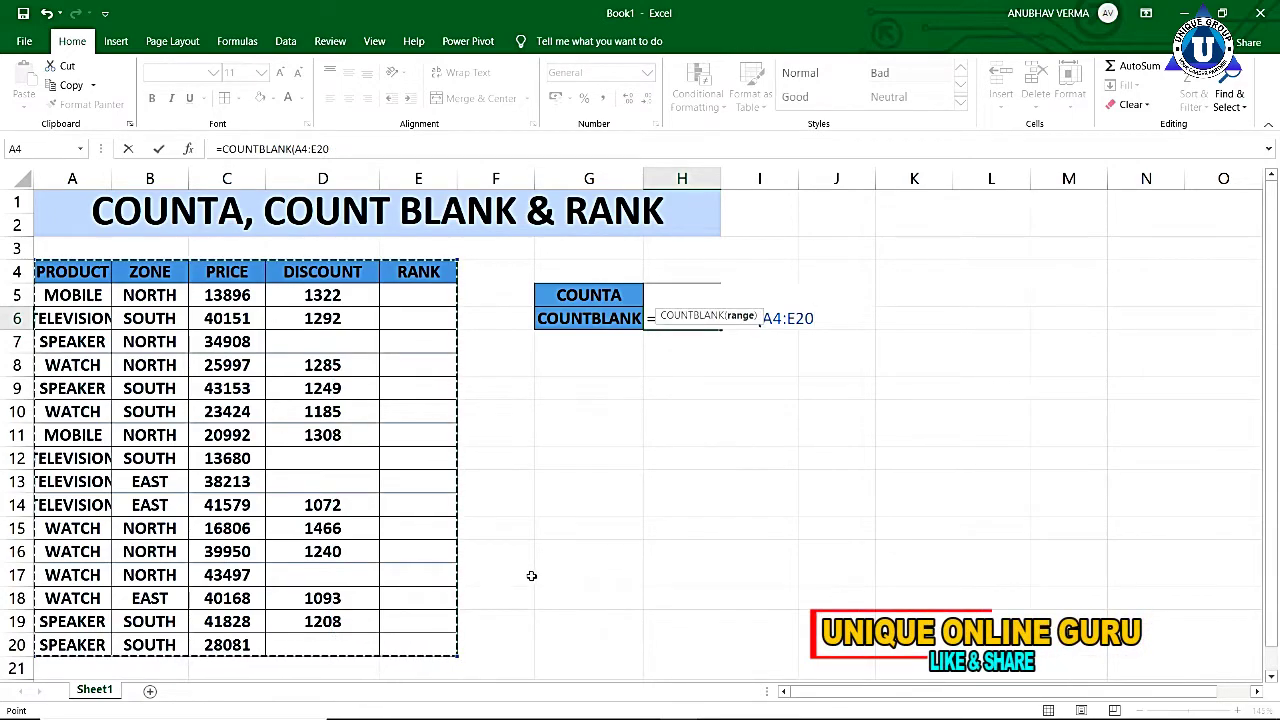
{"action": "type", "text": ")"}
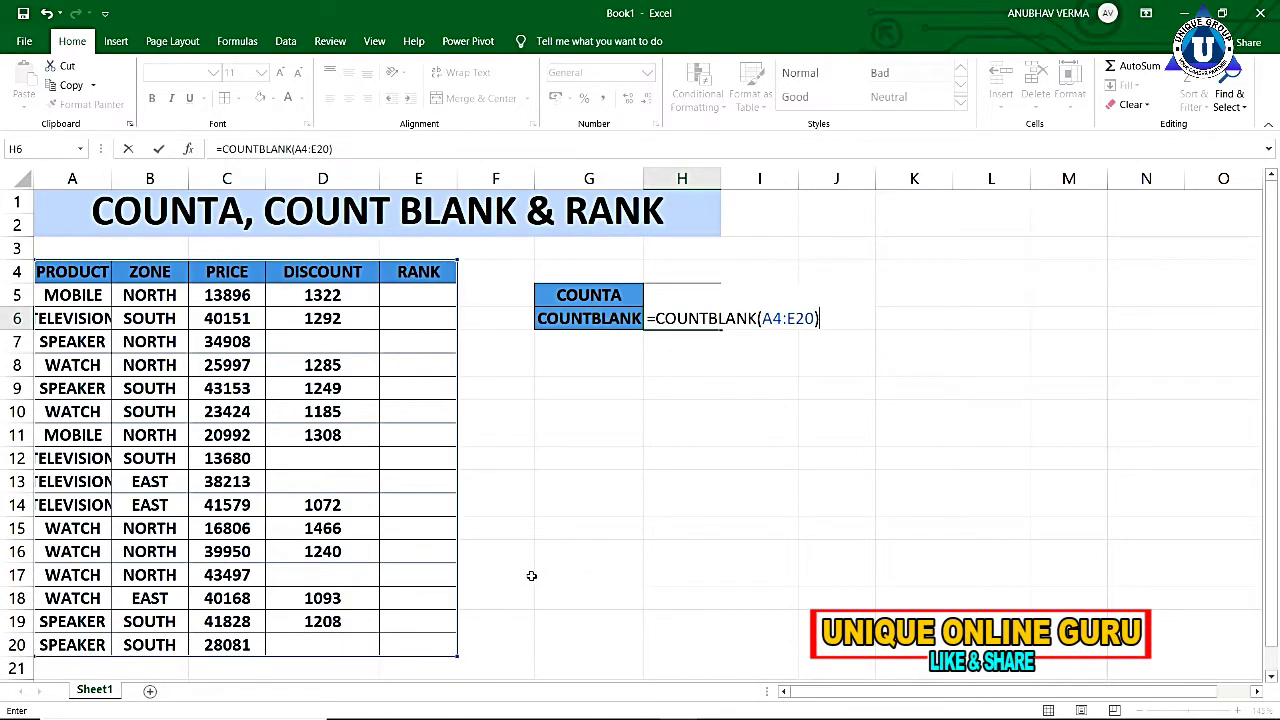
{"action": "key", "text": "Return"}
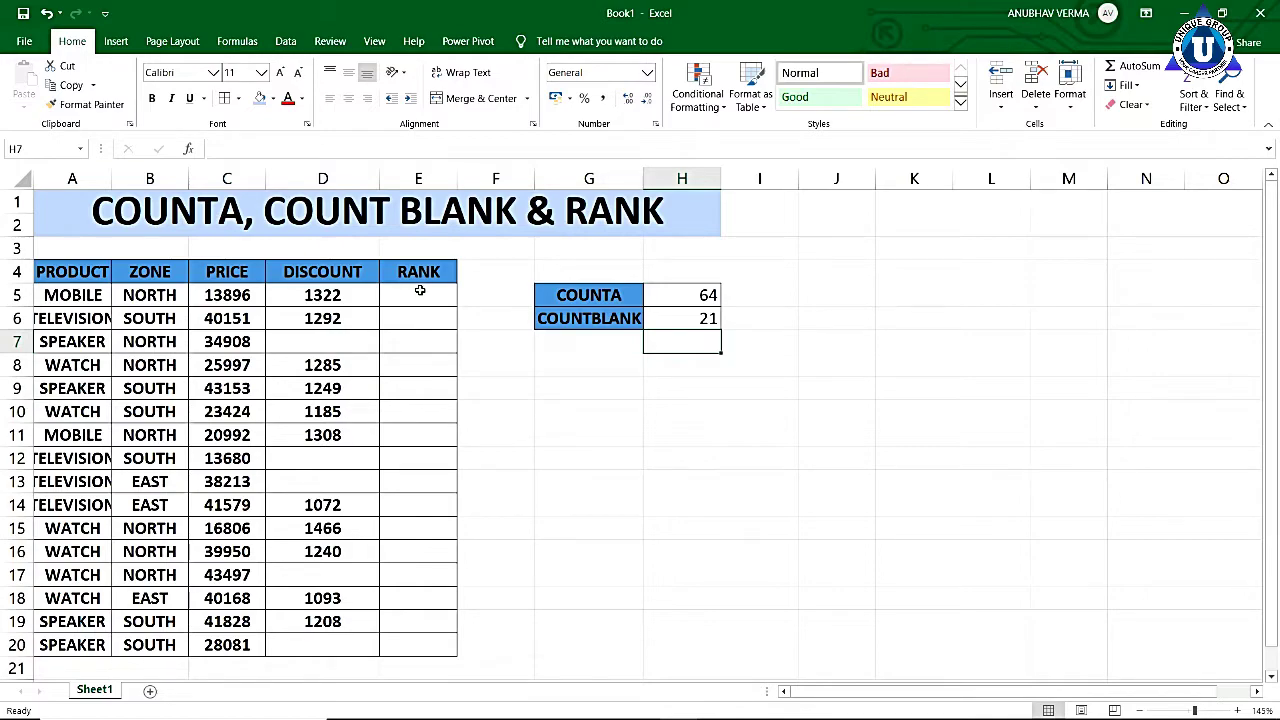
{"action": "left_click", "coordinate": [364, 343]}
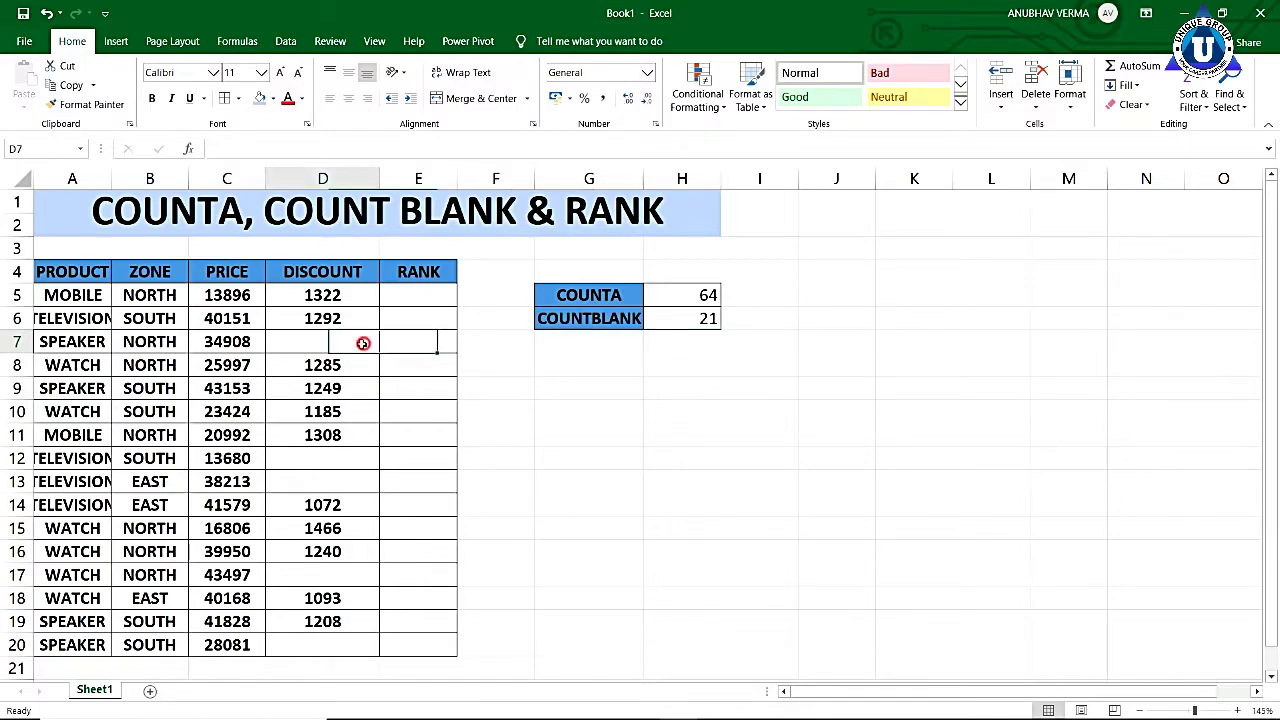
{"action": "left_click", "coordinate": [336, 463]}
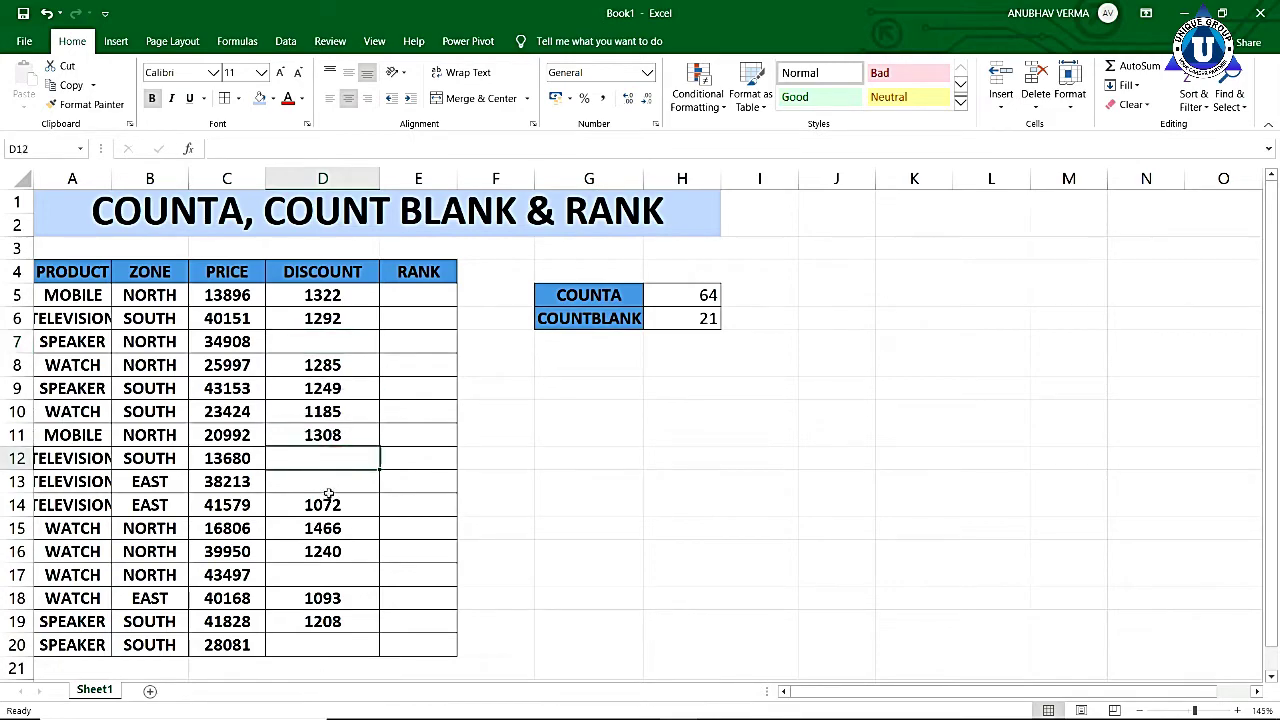
{"action": "left_click", "coordinate": [327, 487]}
{"action": "left_click", "coordinate": [318, 573]}
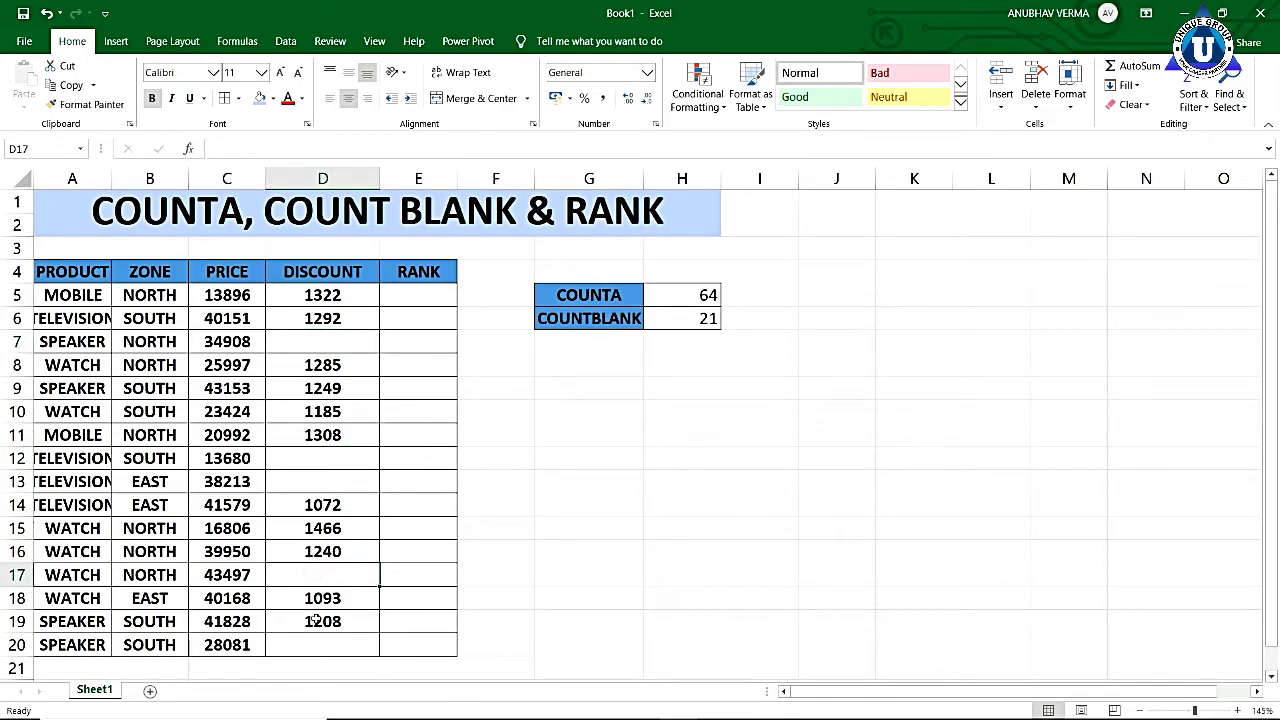
{"action": "left_click", "coordinate": [315, 643]}
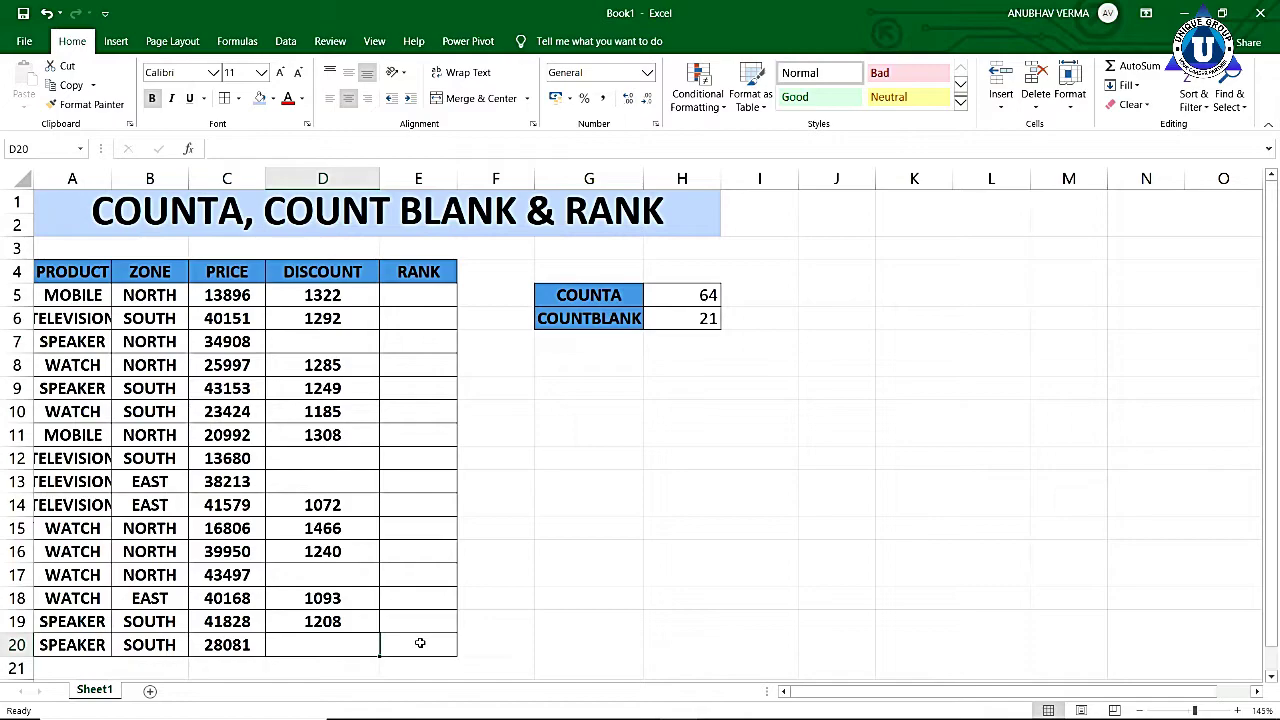
{"action": "left_click", "coordinate": [420, 643]}
{"action": "left_click", "coordinate": [420, 619]}
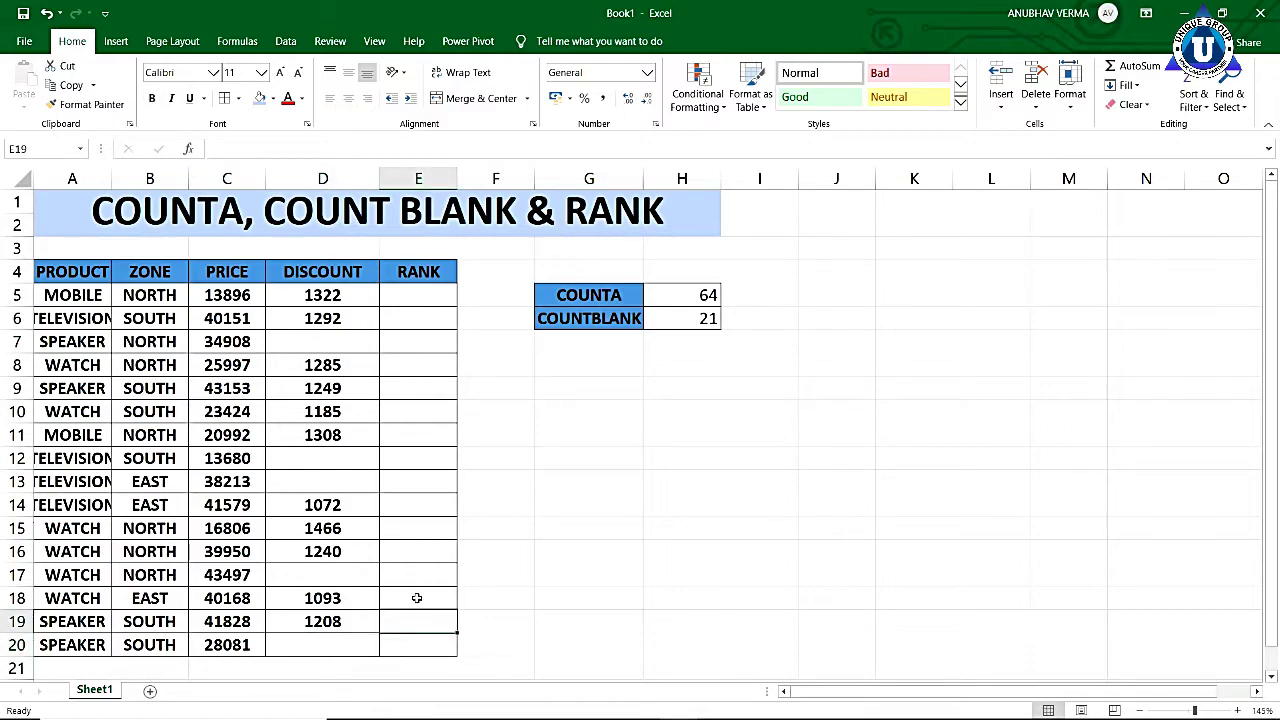
{"action": "left_click", "coordinate": [417, 597]}
{"action": "left_click", "coordinate": [420, 572]}
{"action": "left_click", "coordinate": [417, 551]}
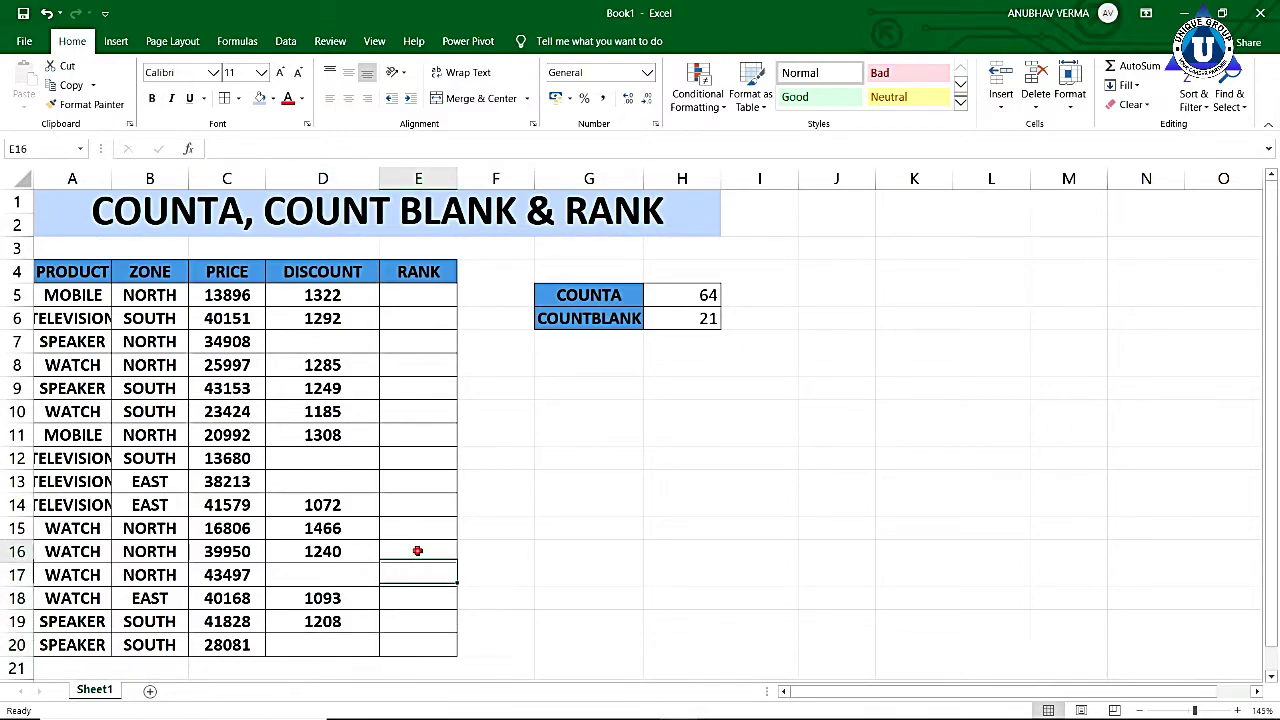
{"action": "left_click", "coordinate": [417, 528]}
{"action": "left_click", "coordinate": [418, 503]}
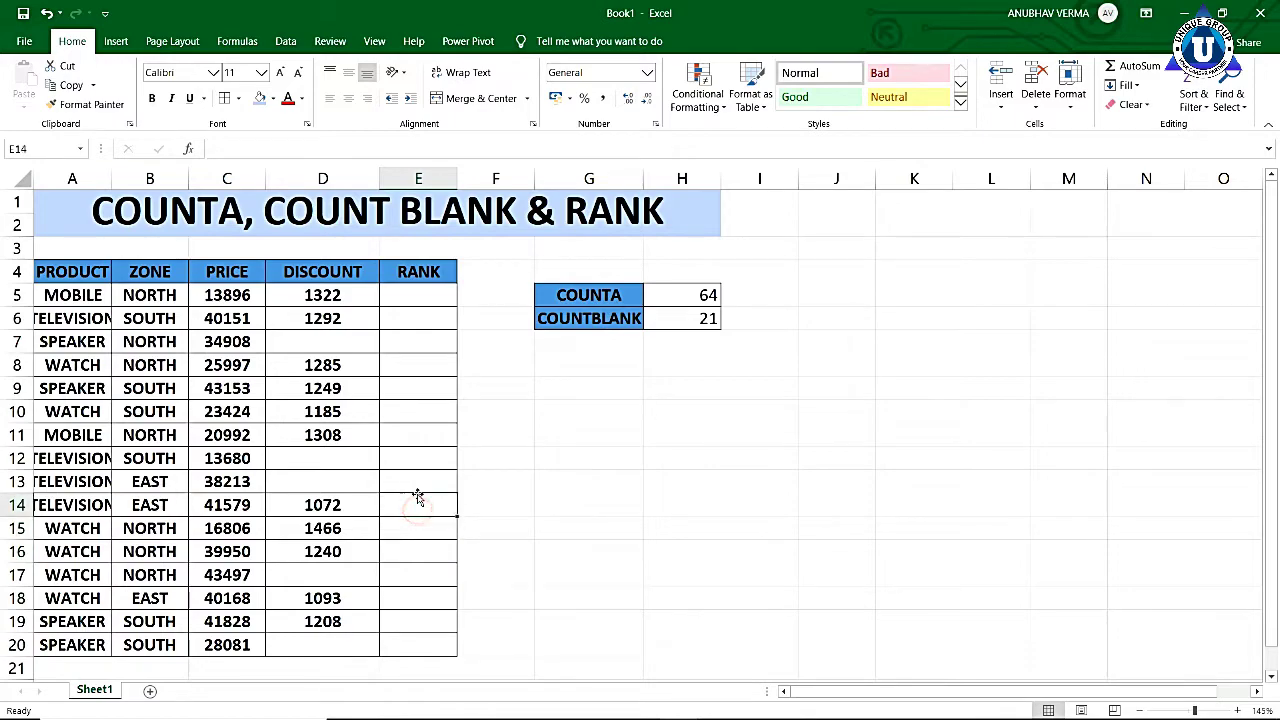
{"action": "left_click", "coordinate": [417, 481]}
{"action": "left_click", "coordinate": [417, 458]}
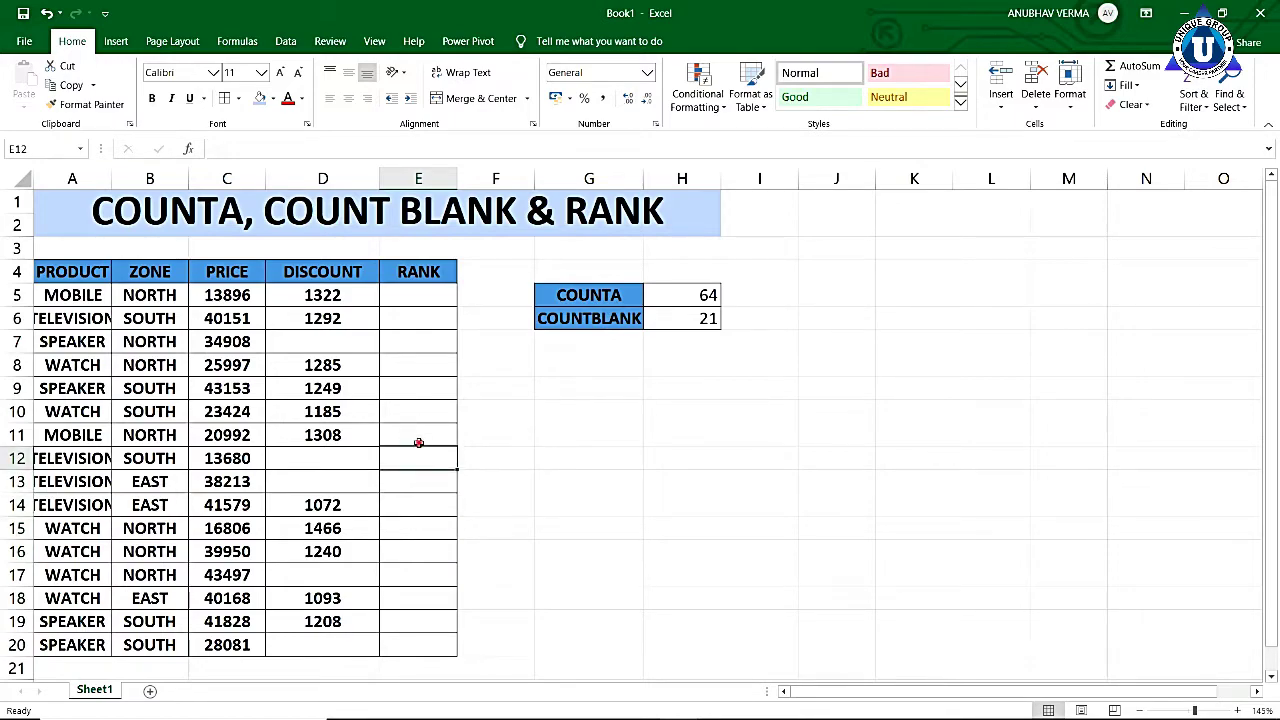
{"action": "left_click", "coordinate": [418, 435]}
{"action": "left_click", "coordinate": [418, 411]}
{"action": "left_click", "coordinate": [419, 388]}
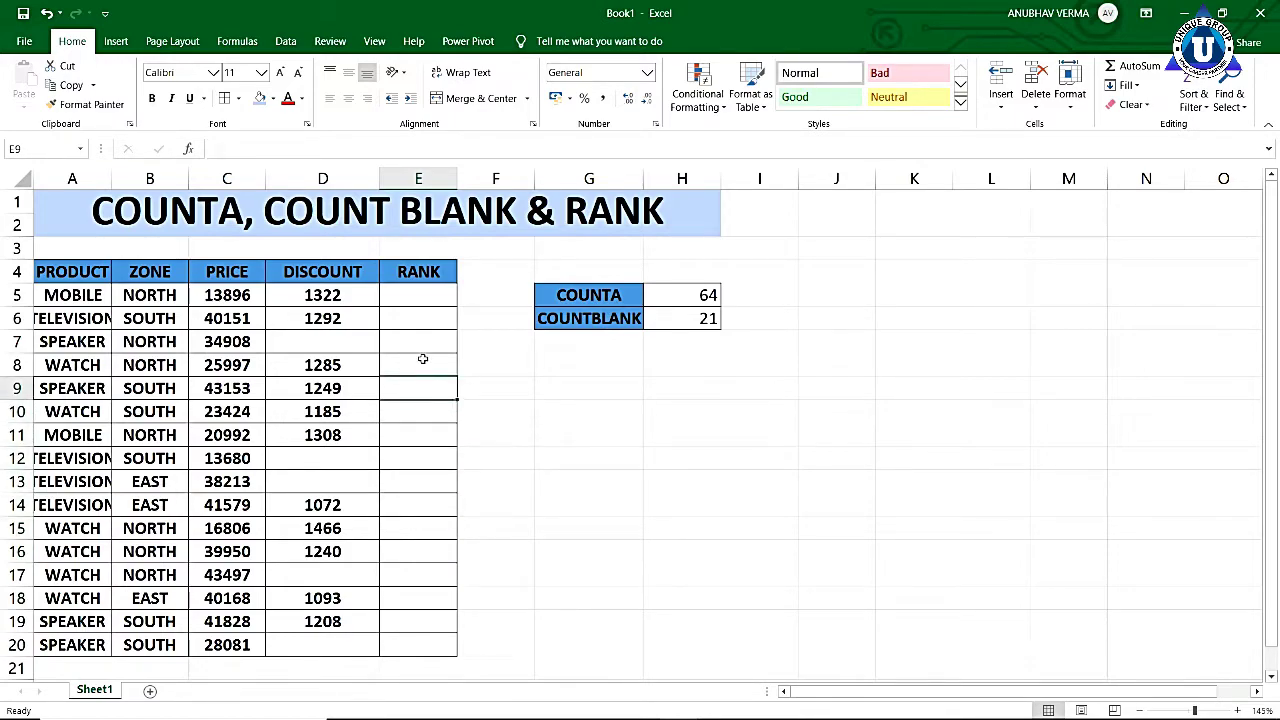
{"action": "left_click", "coordinate": [423, 362]}
{"action": "left_click", "coordinate": [422, 341]}
{"action": "left_click", "coordinate": [422, 318]}
{"action": "left_click", "coordinate": [422, 295]}
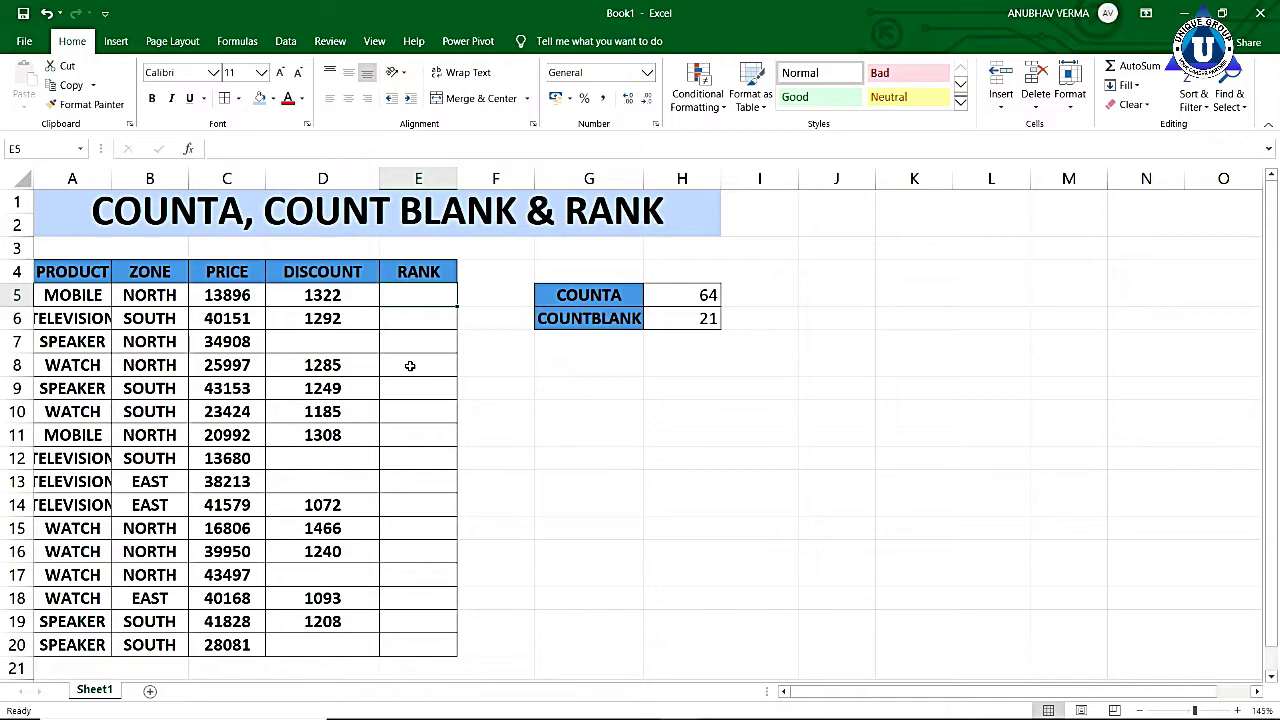
Step: Review the PRICE values in C5:C20, then select RANK cells E5:E20
{"action": "left_click", "coordinate": [247, 303]}
{"action": "left_click_drag", "start_coordinate": [247, 303], "coordinate": [227, 668]}
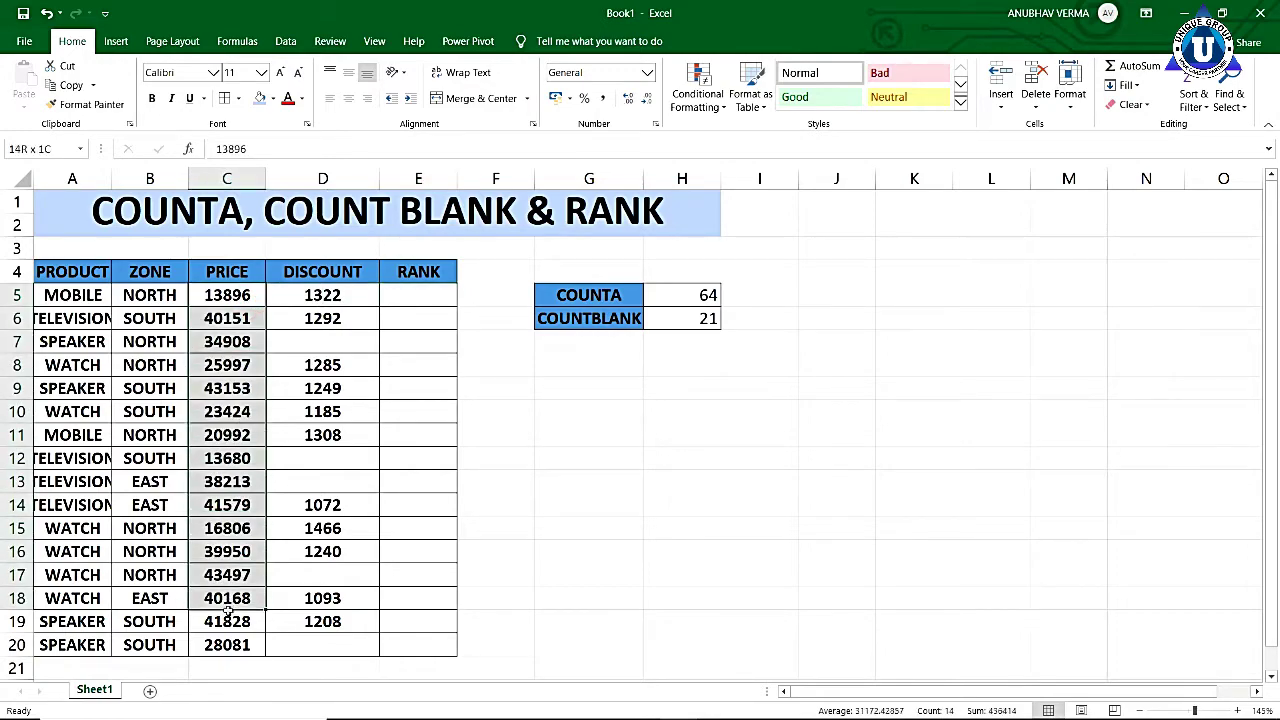
{"action": "left_click", "coordinate": [414, 297]}
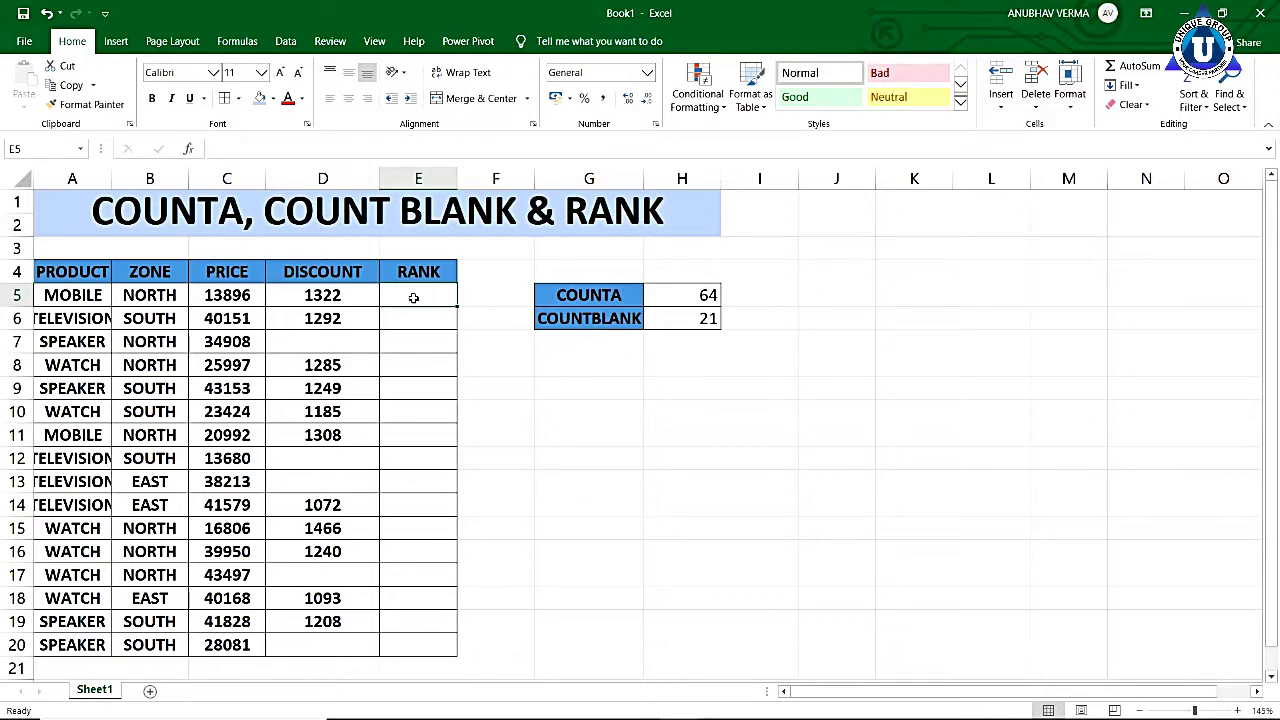
{"action": "mouse_move", "coordinate": [413, 297]}
{"action": "left_mouse_down"}
{"action": "mouse_move", "coordinate": [412, 643]}
{"action": "mouse_move", "coordinate": [440, 634]}
{"action": "left_mouse_up"}
Step: Fill E5:E20 with =RANK(C5,$C$5:$C$20,0), ranking prices 1–16; COUNTA becomes 80, COUNTBLANK 5
{"action": "type", "text": "="}
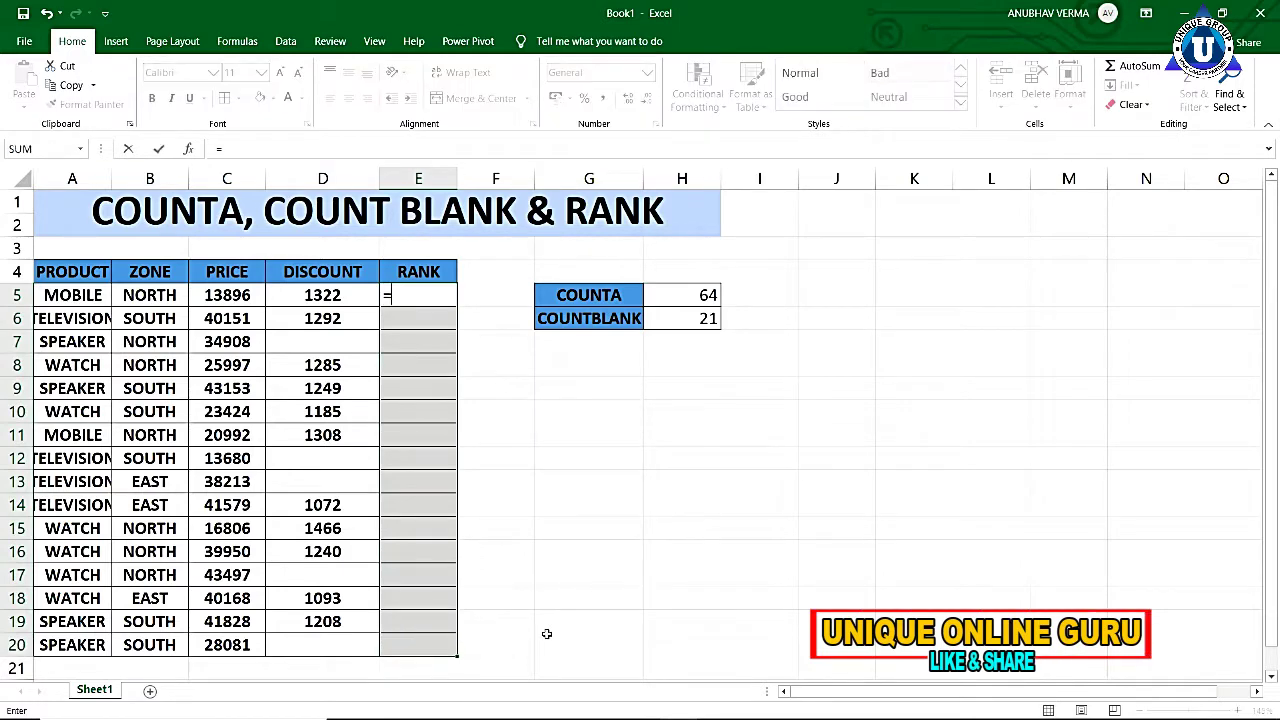
{"action": "type", "text": "RA"}
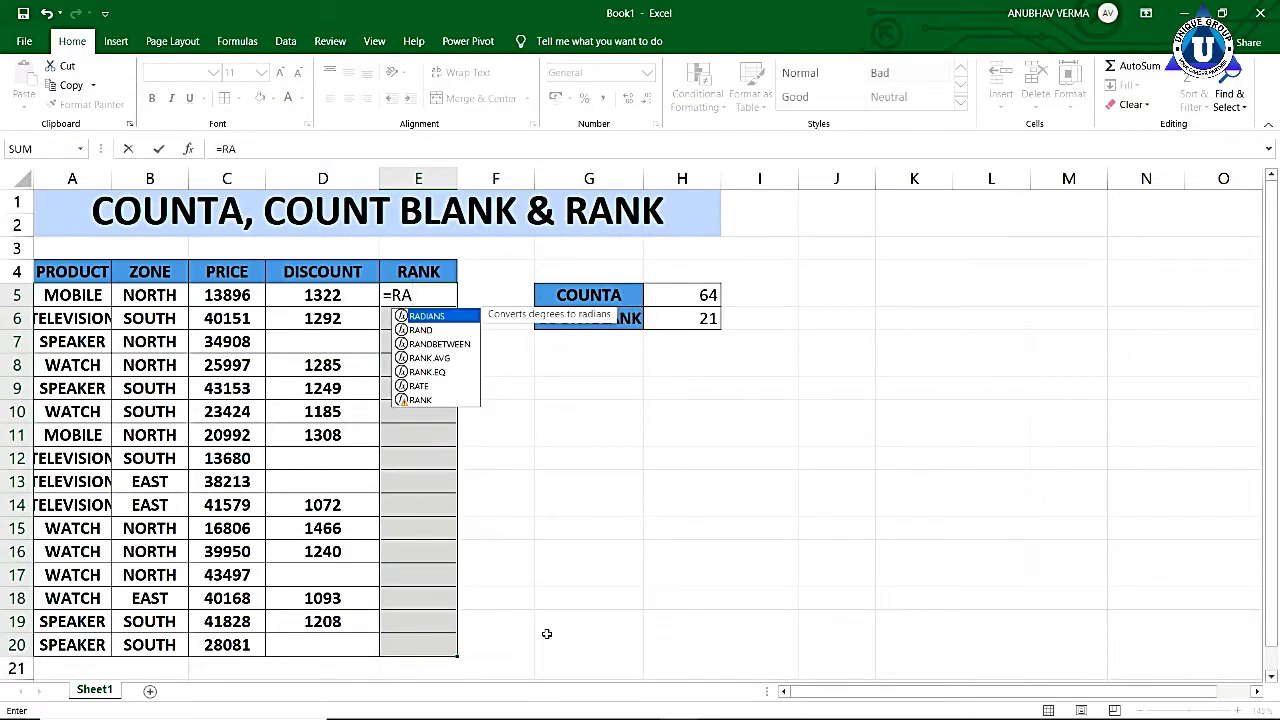
{"action": "type", "text": "NK"}
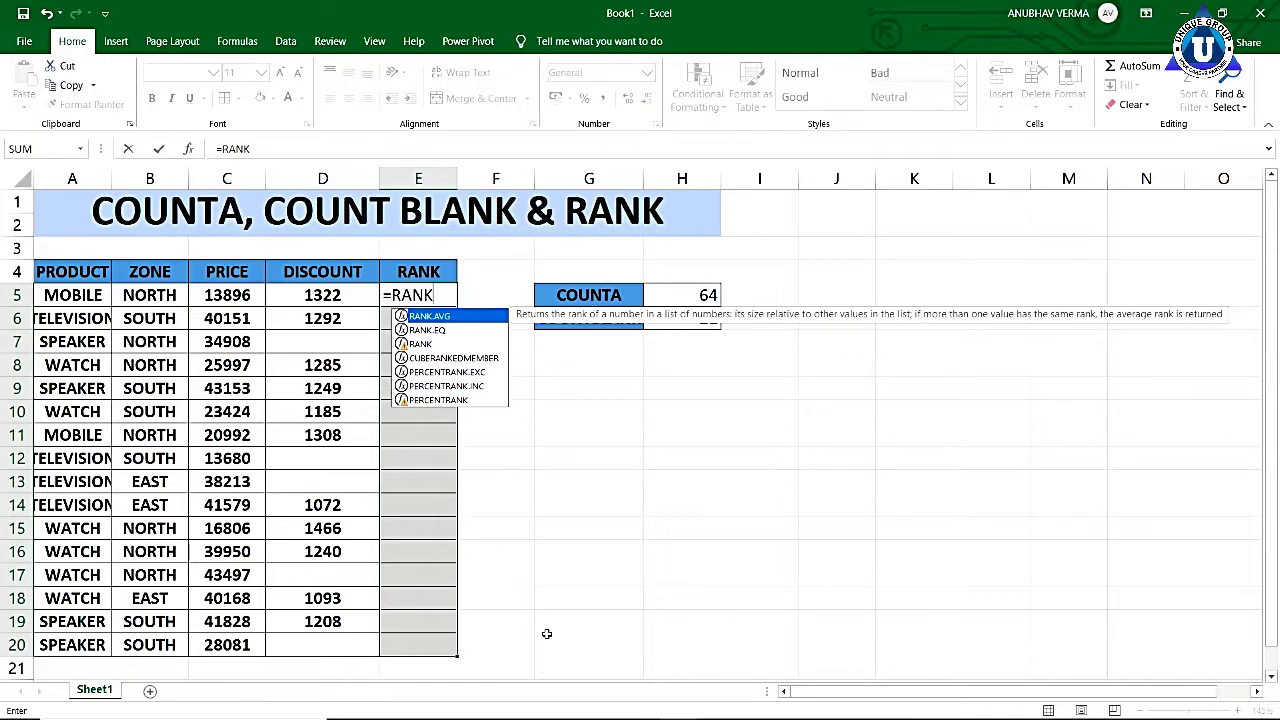
{"action": "key", "text": "Down"}
{"action": "key", "text": "Down"}
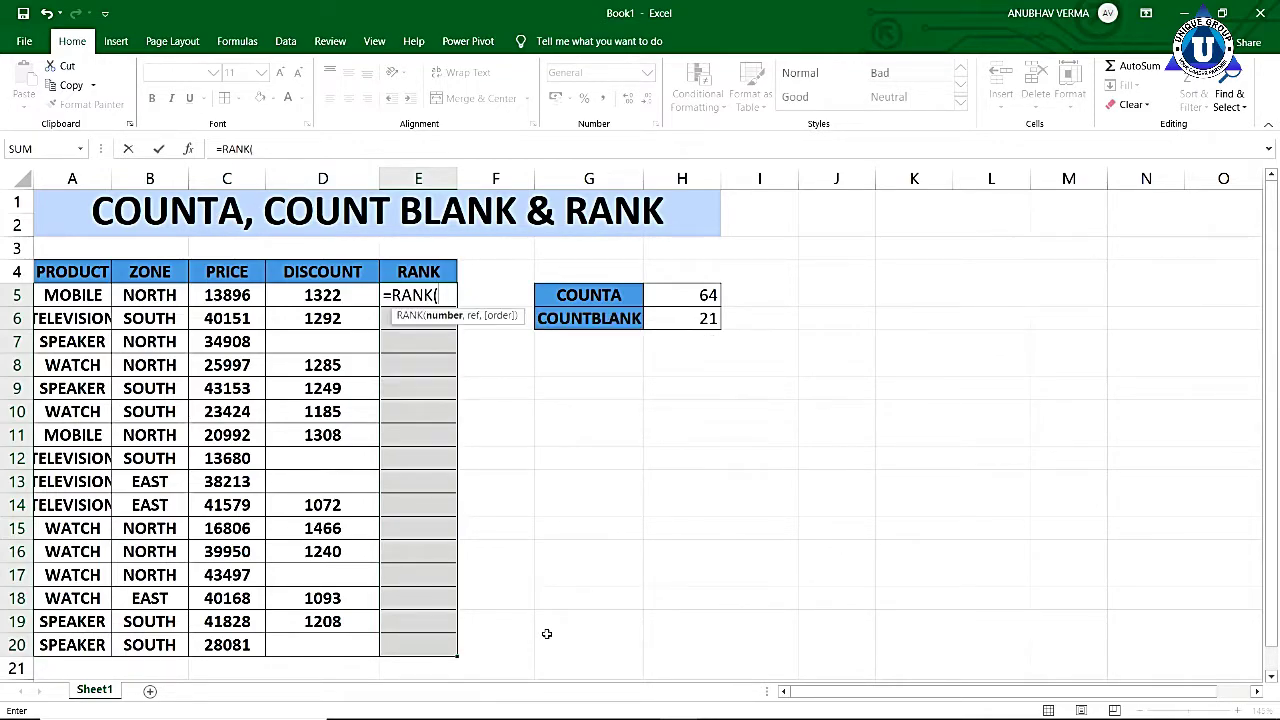
{"action": "left_click", "coordinate": [222, 304]}
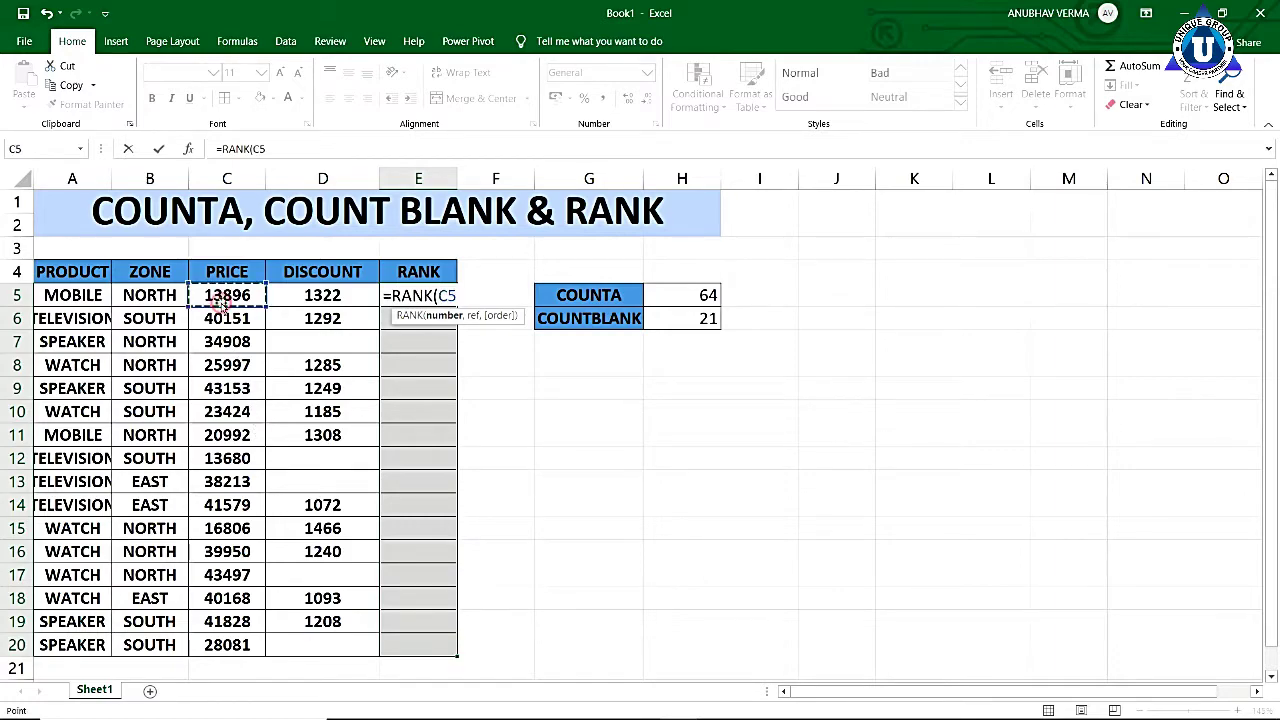
{"action": "type", "text": ","}
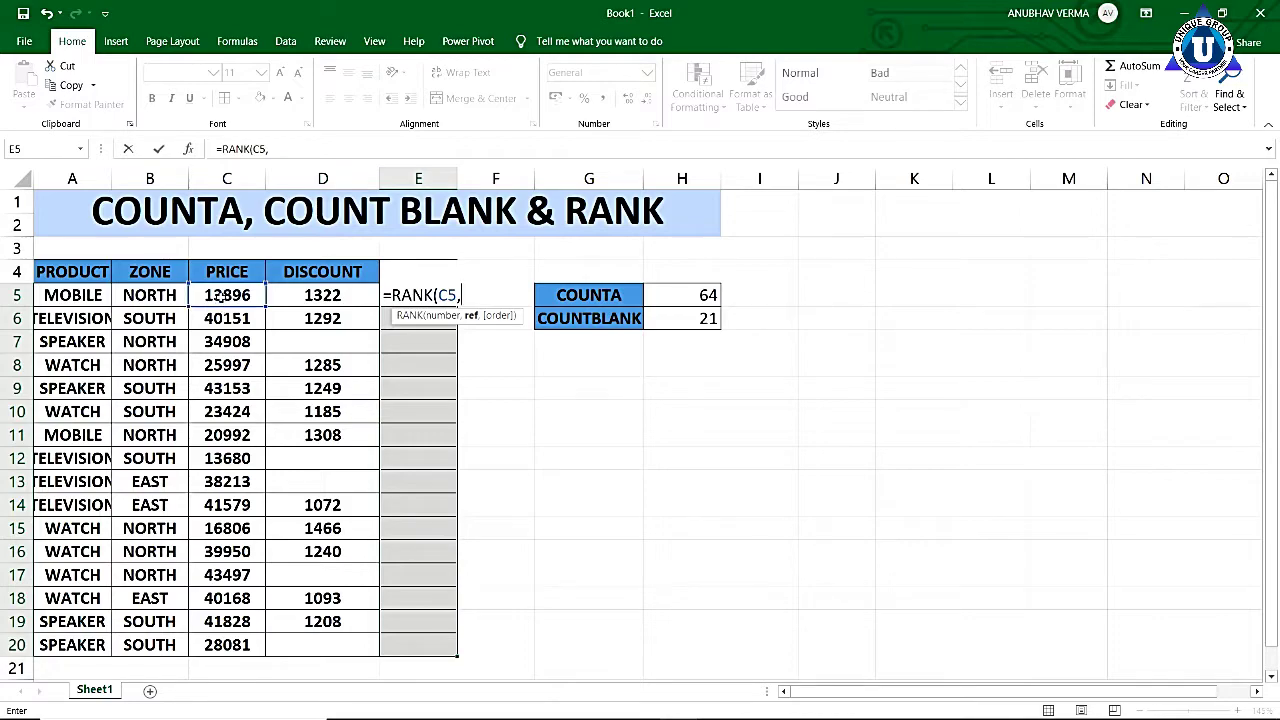
{"action": "mouse_move", "coordinate": [222, 304]}
{"action": "left_mouse_down"}
{"action": "mouse_move", "coordinate": [231, 549]}
{"action": "mouse_move", "coordinate": [365, 669]}
{"action": "left_mouse_up"}
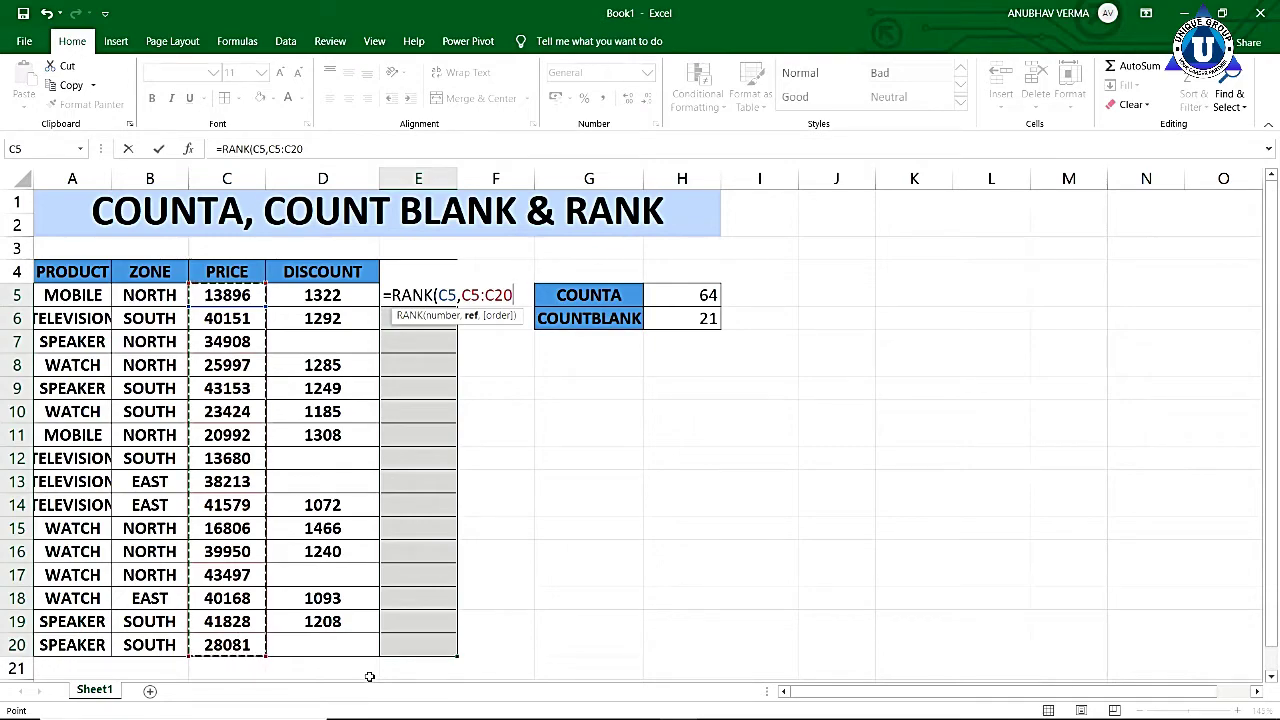
{"action": "key", "text": "F4"}
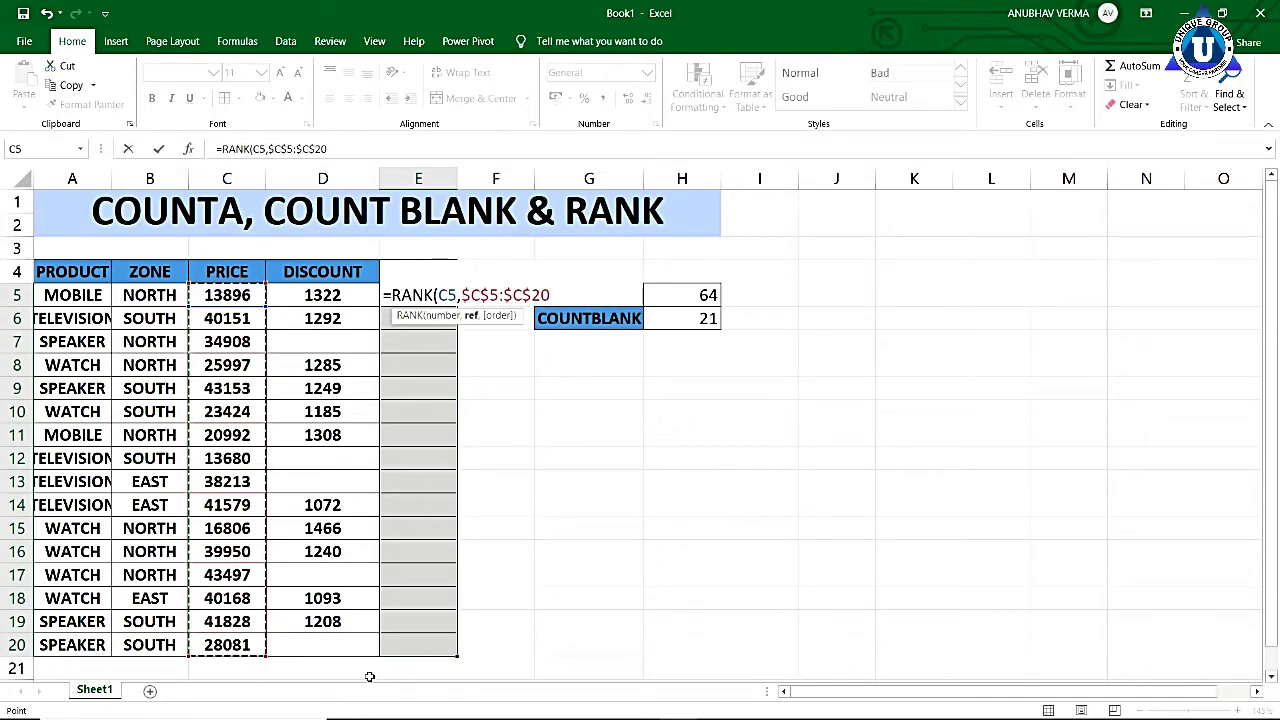
{"action": "type", "text": ","}
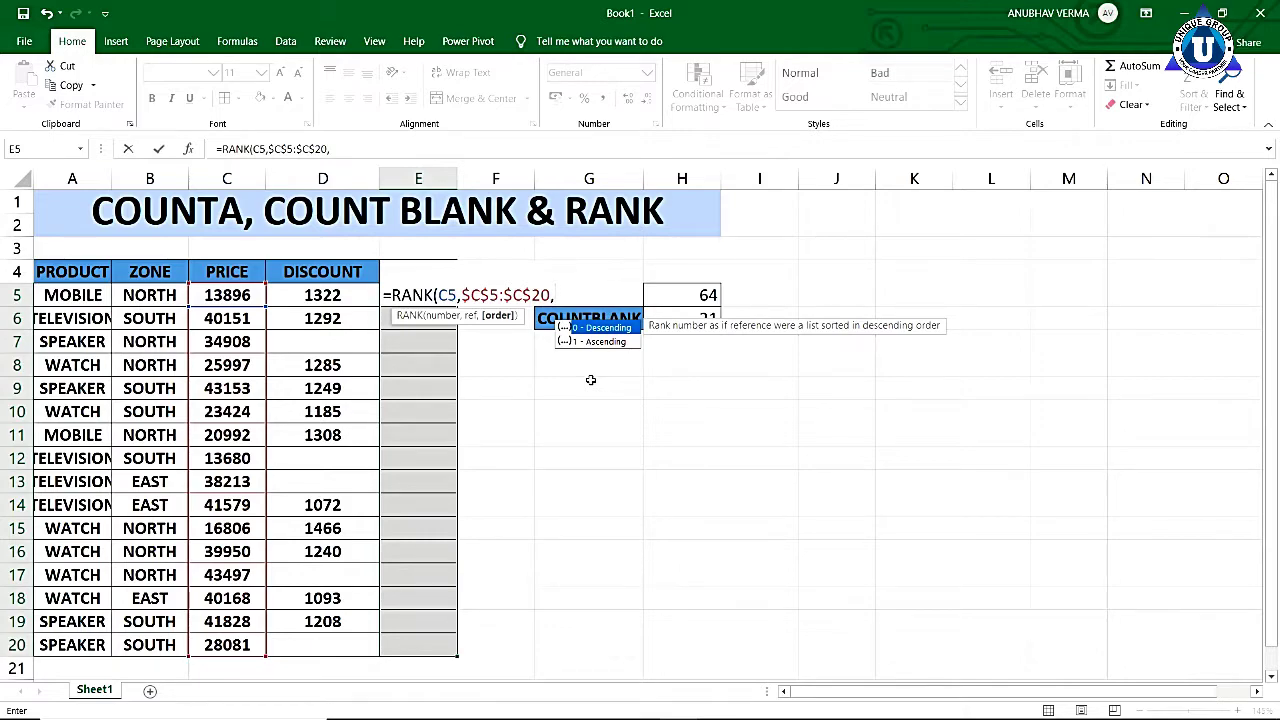
{"action": "type", "text": "0"}
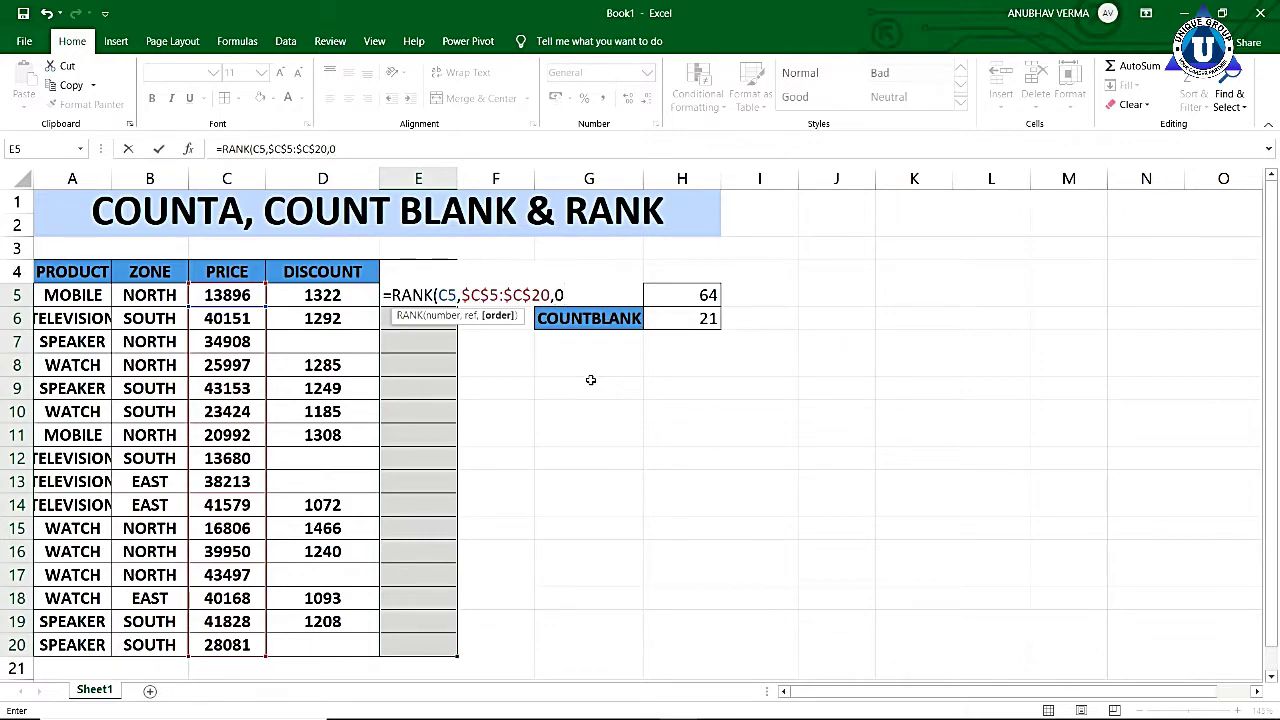
{"action": "type", "text": ")"}
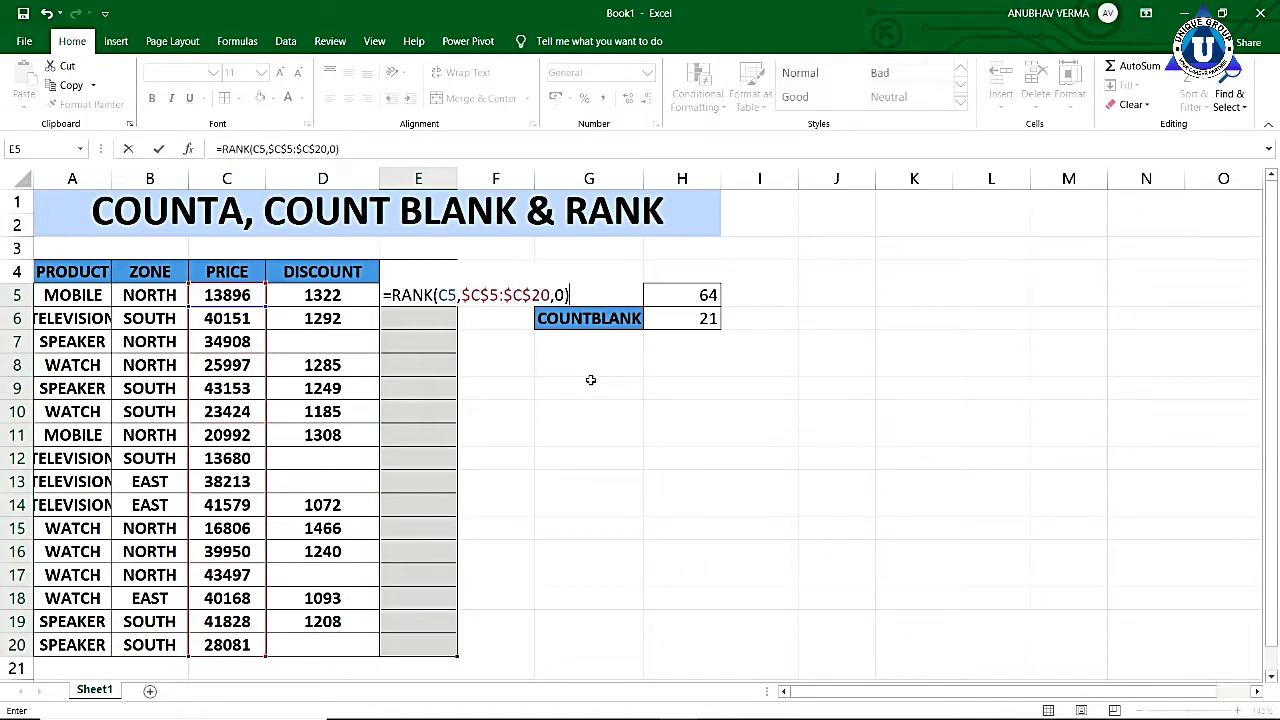
{"action": "key", "text": "ctrl+Return"}
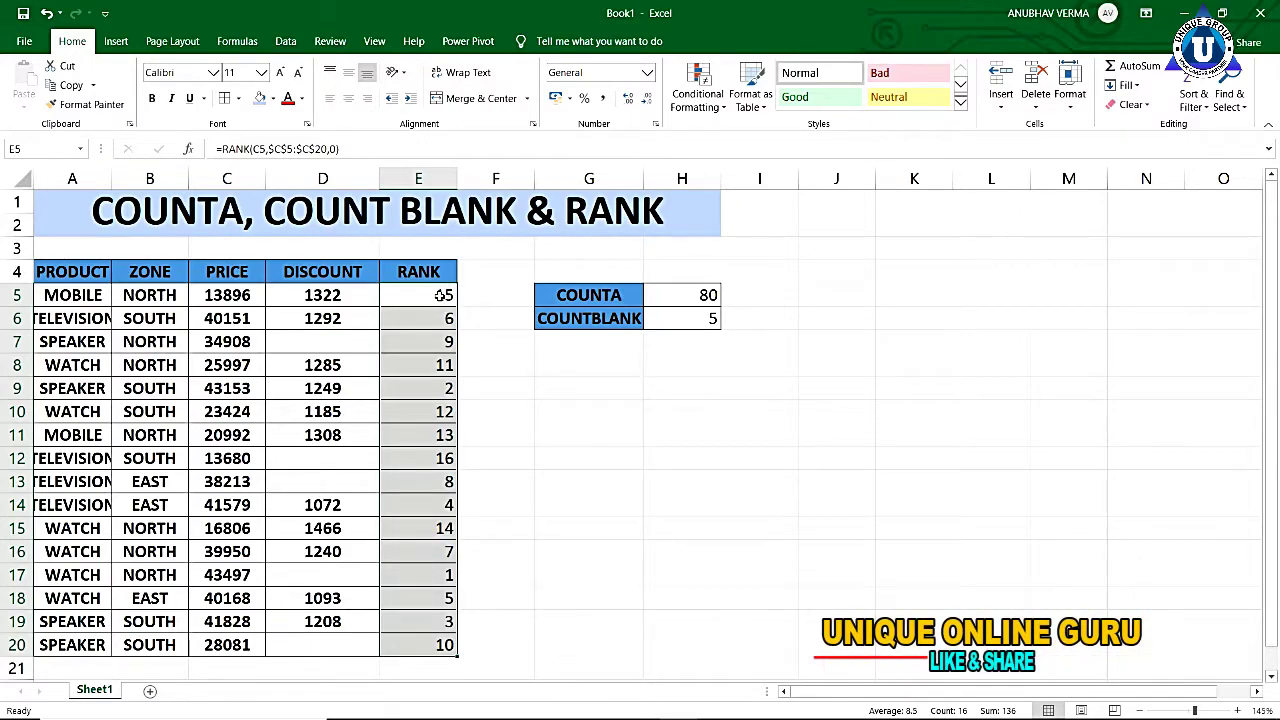
{"action": "left_click_drag", "start_coordinate": [441, 295], "coordinate": [416, 645]}
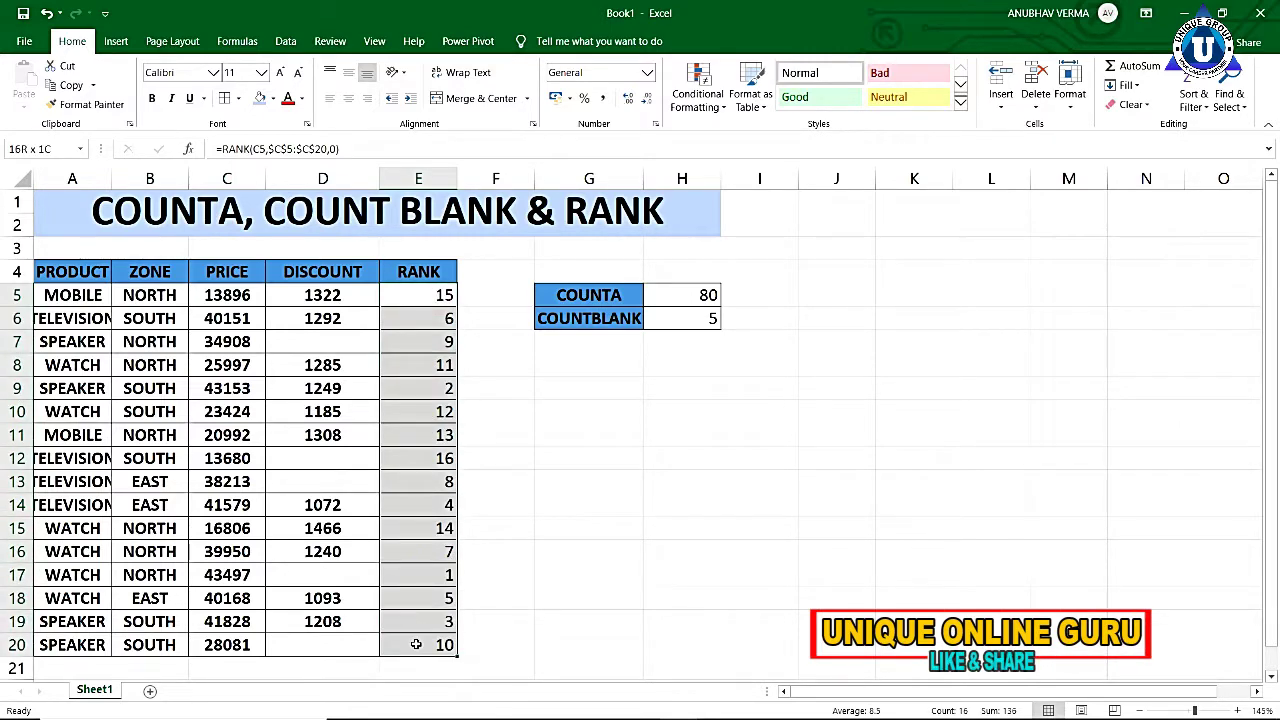
{"action": "left_click", "coordinate": [681, 313]}
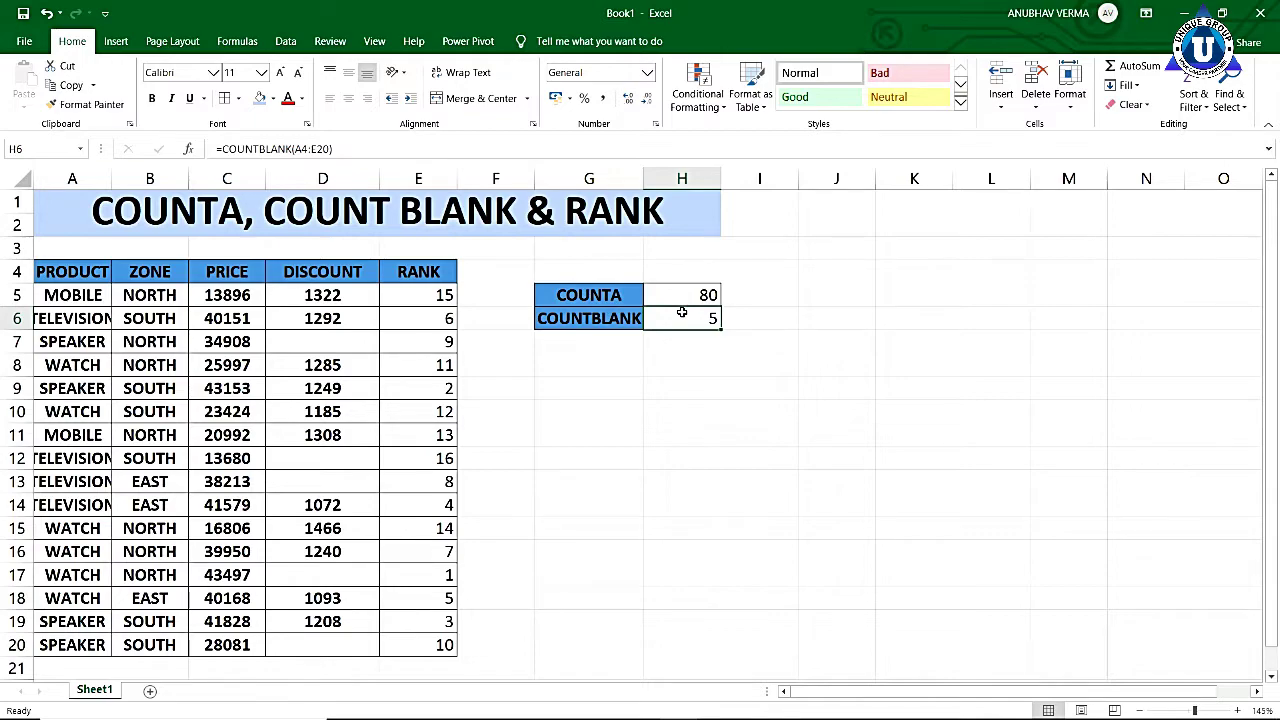
{"action": "left_click", "coordinate": [375, 341]}
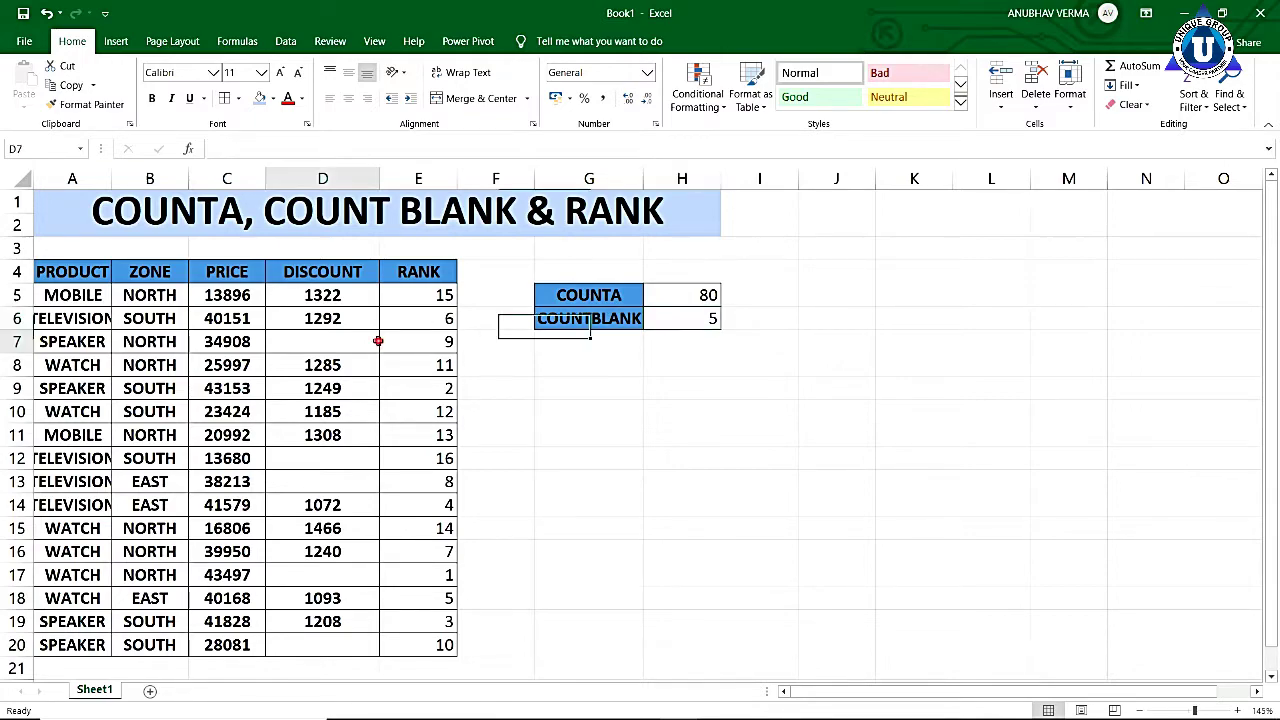
{"action": "left_click", "coordinate": [360, 466]}
{"action": "left_click", "coordinate": [362, 479]}
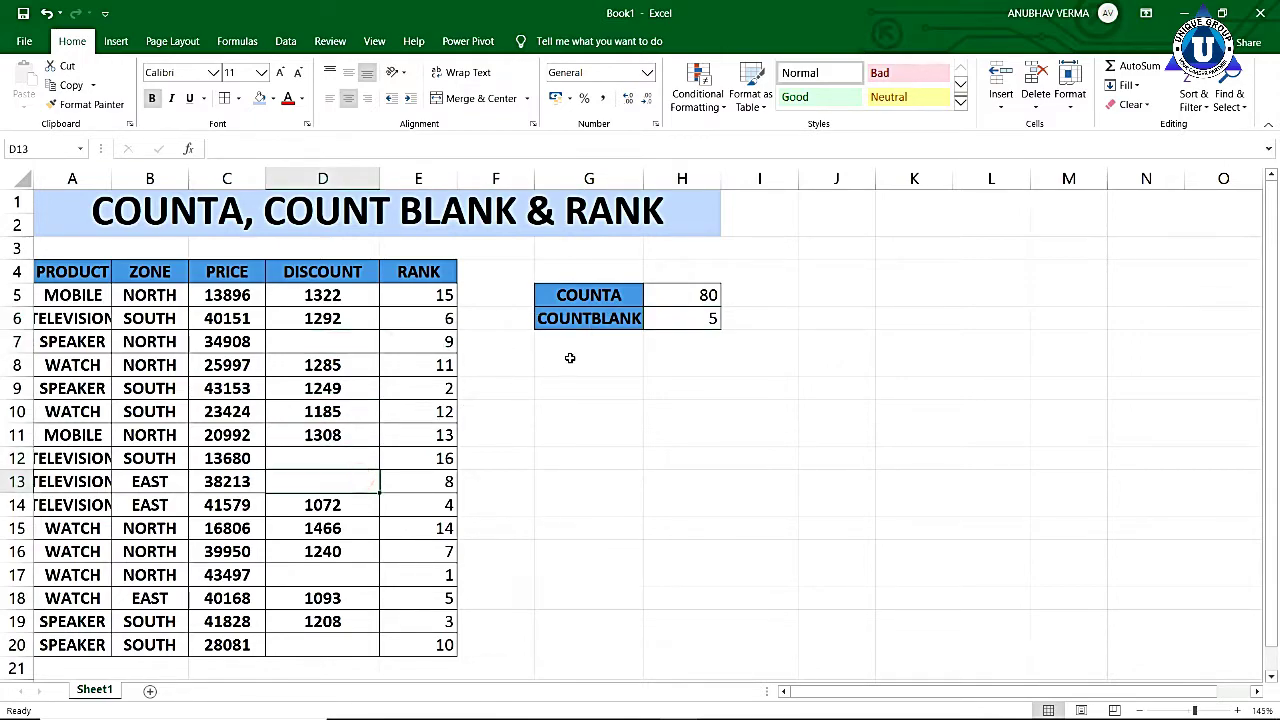
{"action": "left_click", "coordinate": [663, 314]}
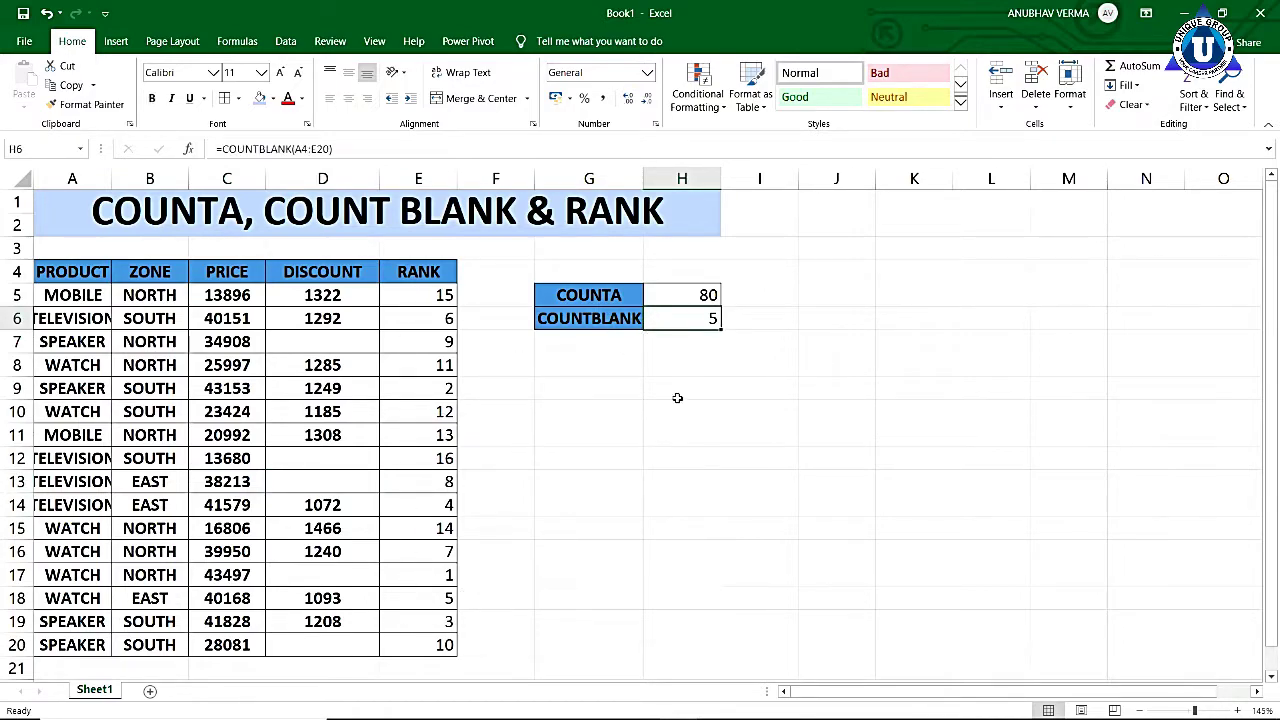
{"action": "left_click", "coordinate": [716, 296]}
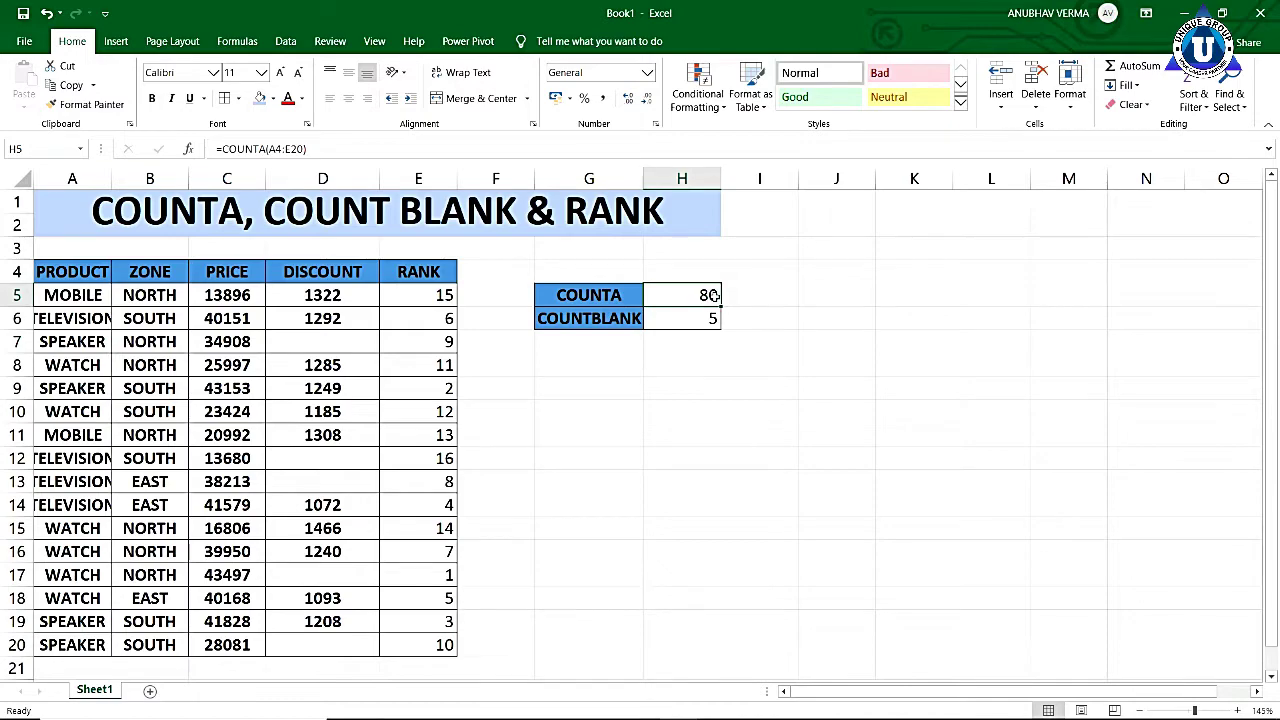